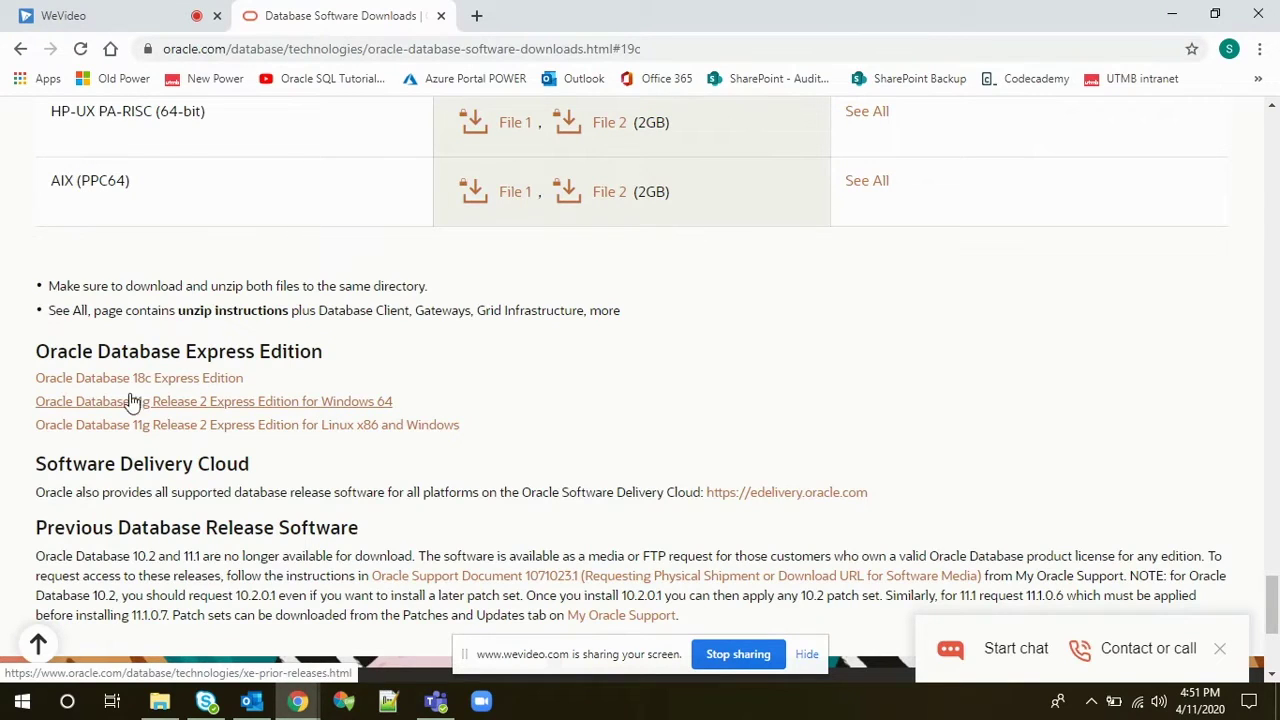
Download Oracle Database 11gR2 Express Edition for Windows x64, accepting the license agreement and signing in with the Oracle account password.
{"action": "left_click", "coordinate": [343, 403]}
{"action": "scroll", "coordinate": [470, 410], "scroll_direction": "down", "scroll_amount": 1}
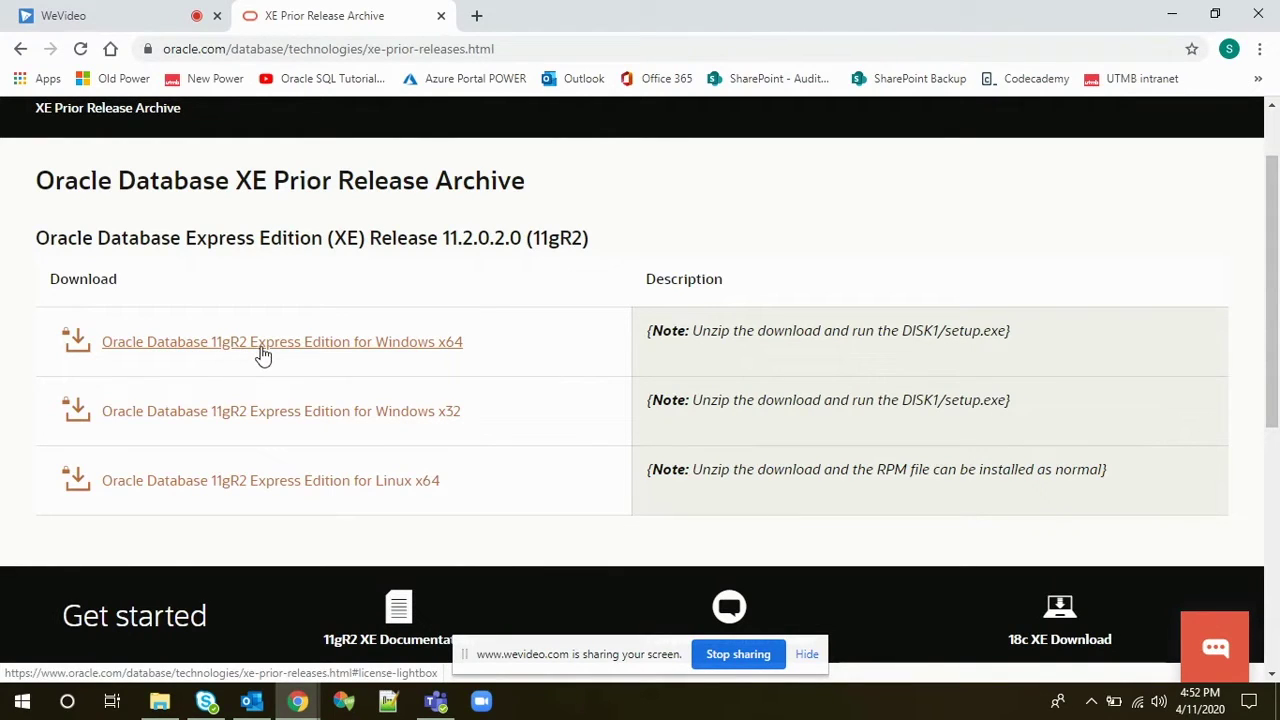
{"action": "left_click", "coordinate": [448, 347]}
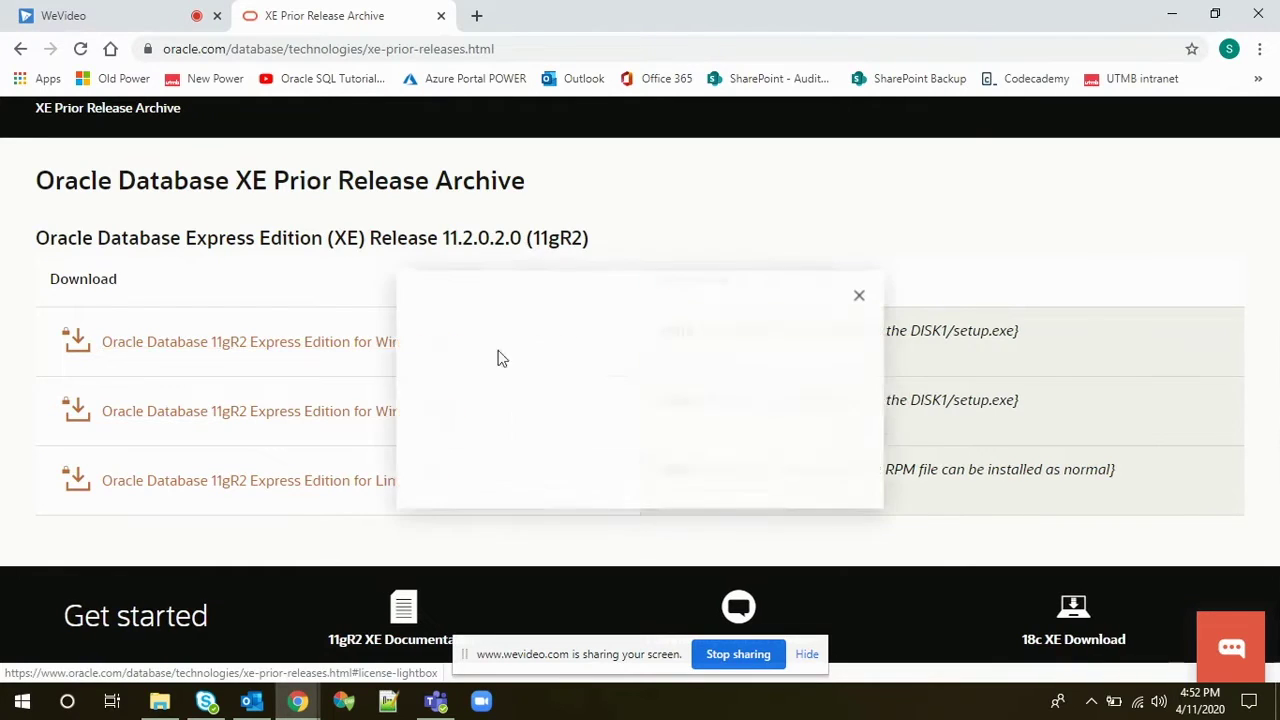
{"action": "left_click", "coordinate": [440, 366]}
{"action": "left_click", "coordinate": [653, 446]}
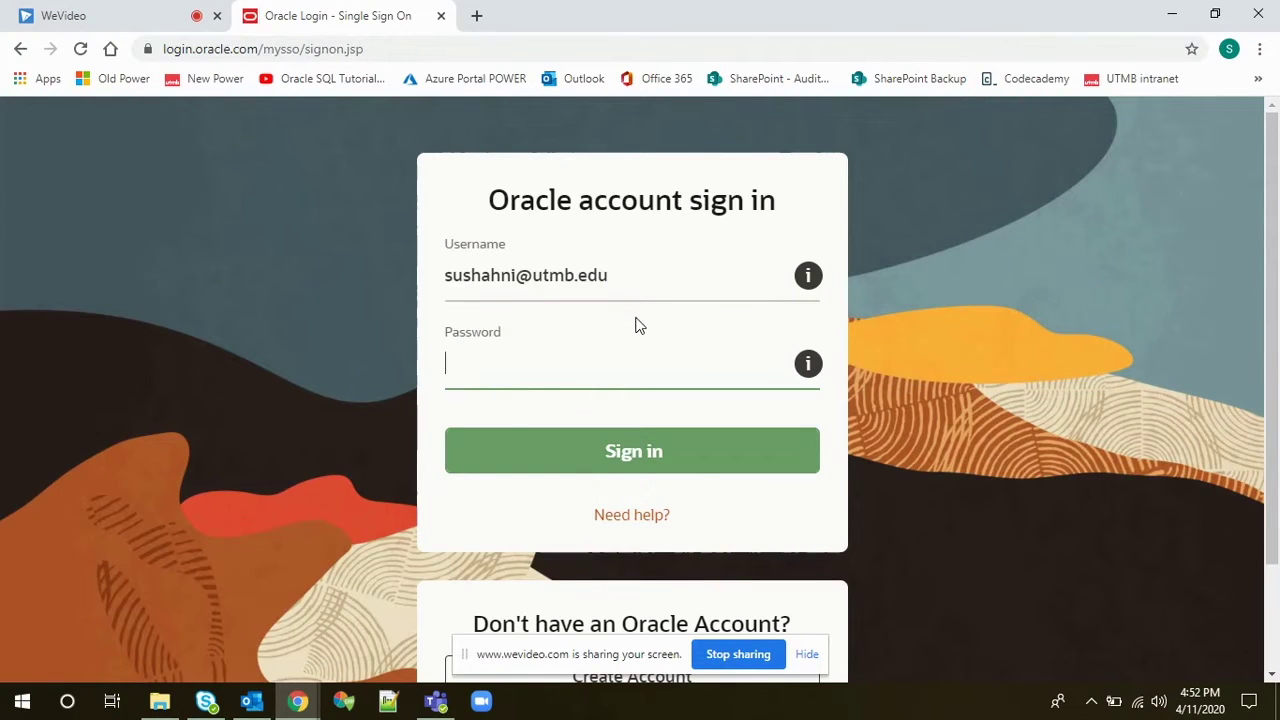
{"action": "type", "text": "******"}
{"action": "key", "text": "Return"}
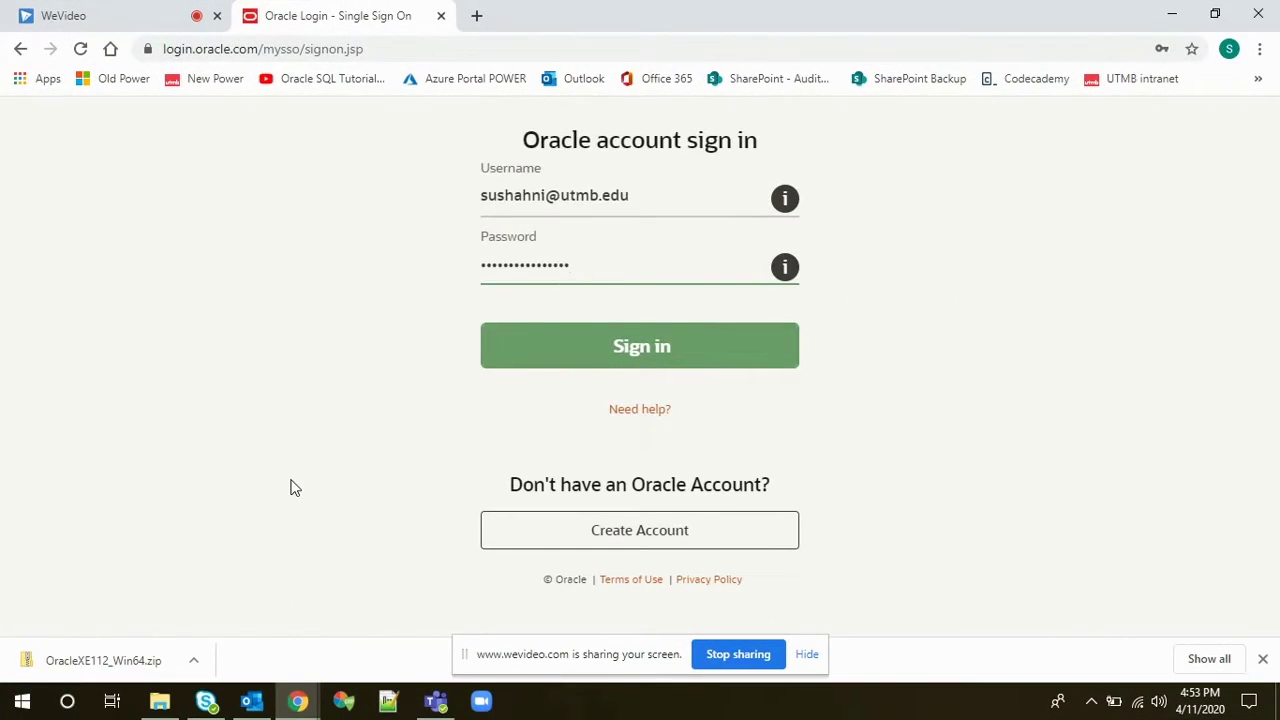
Show the downloaded OracleXE112_Win64.zip in its folder and extract it to the default OracleXE112_Win64 destination.
{"action": "left_click", "coordinate": [195, 659]}
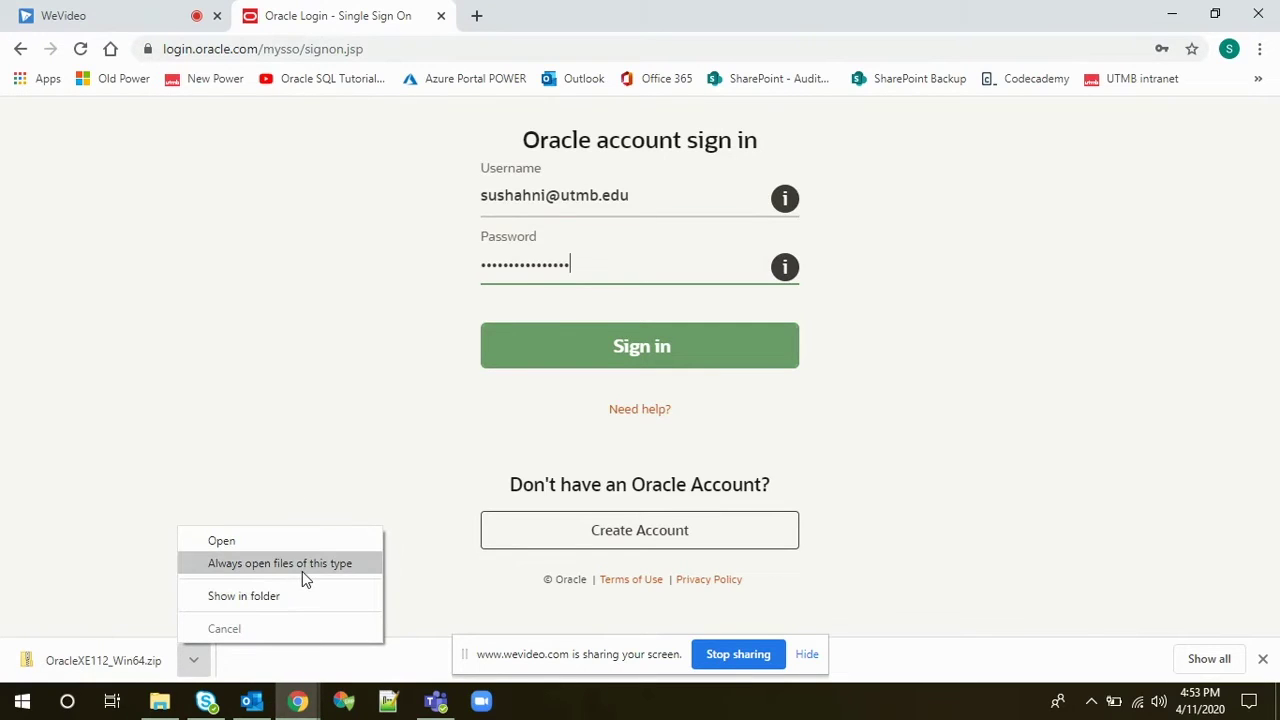
{"action": "left_click", "coordinate": [294, 598]}
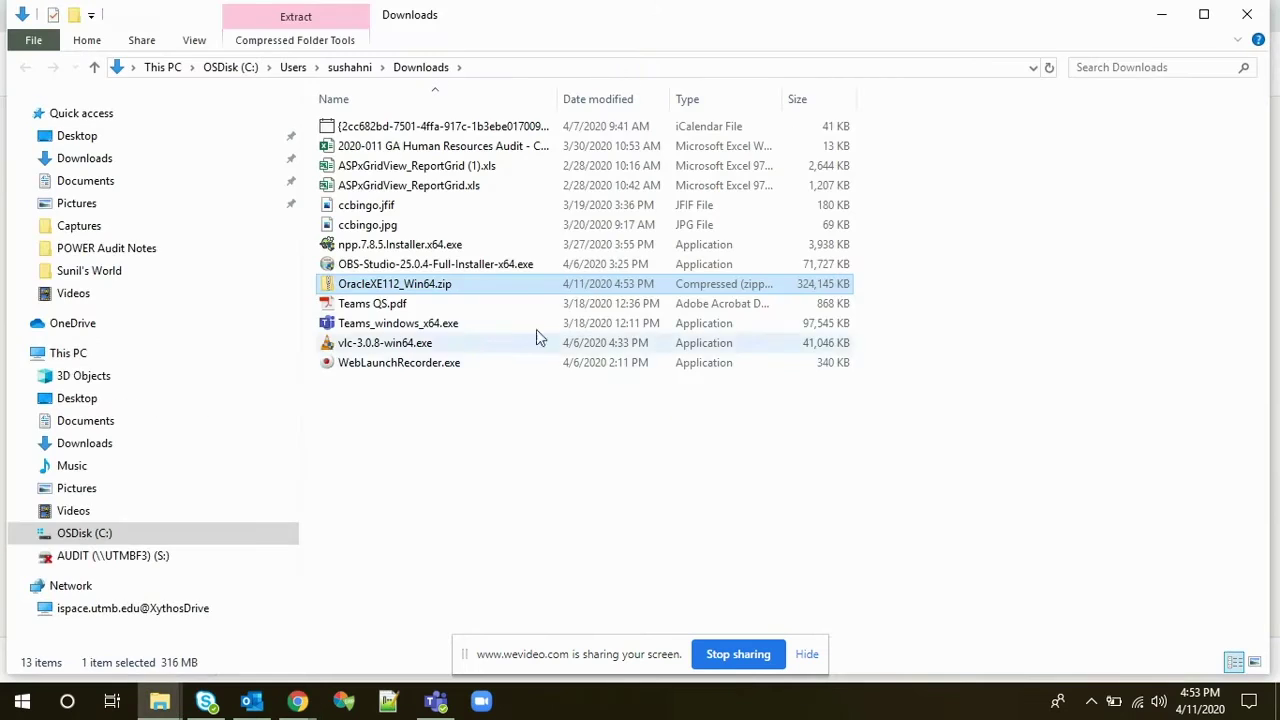
{"action": "right_click", "coordinate": [428, 286]}
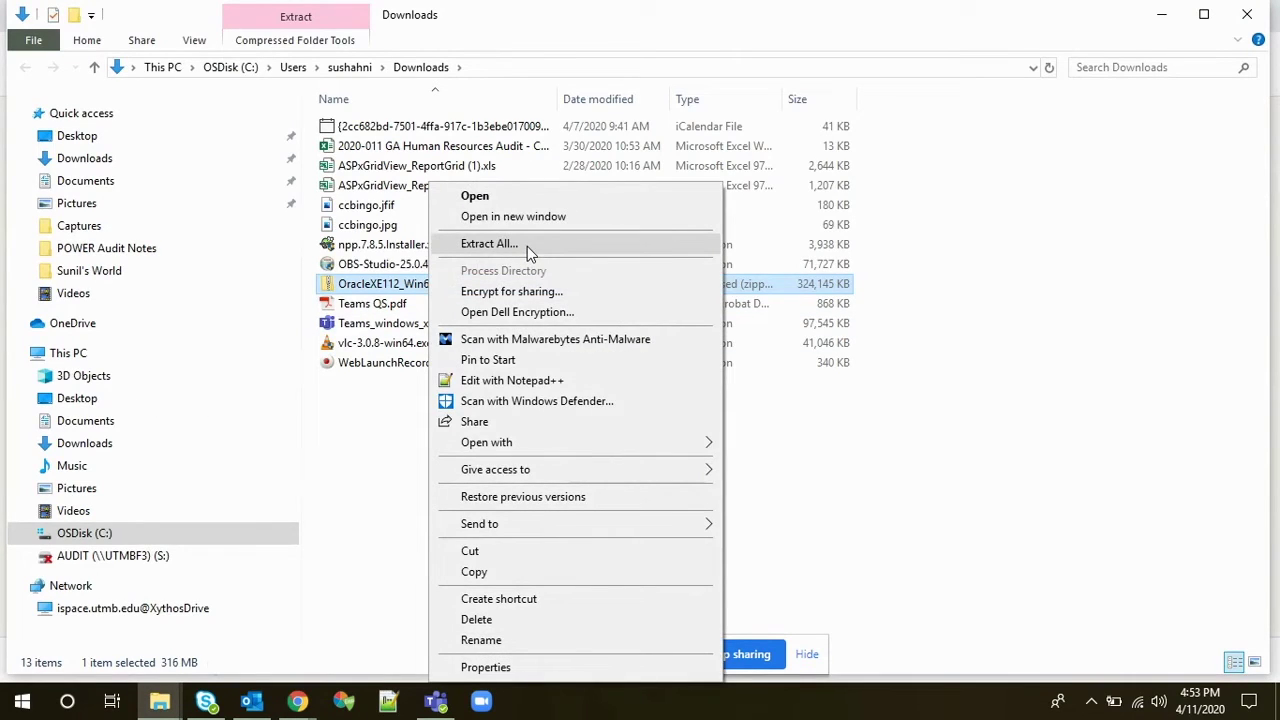
{"action": "left_click", "coordinate": [527, 246]}
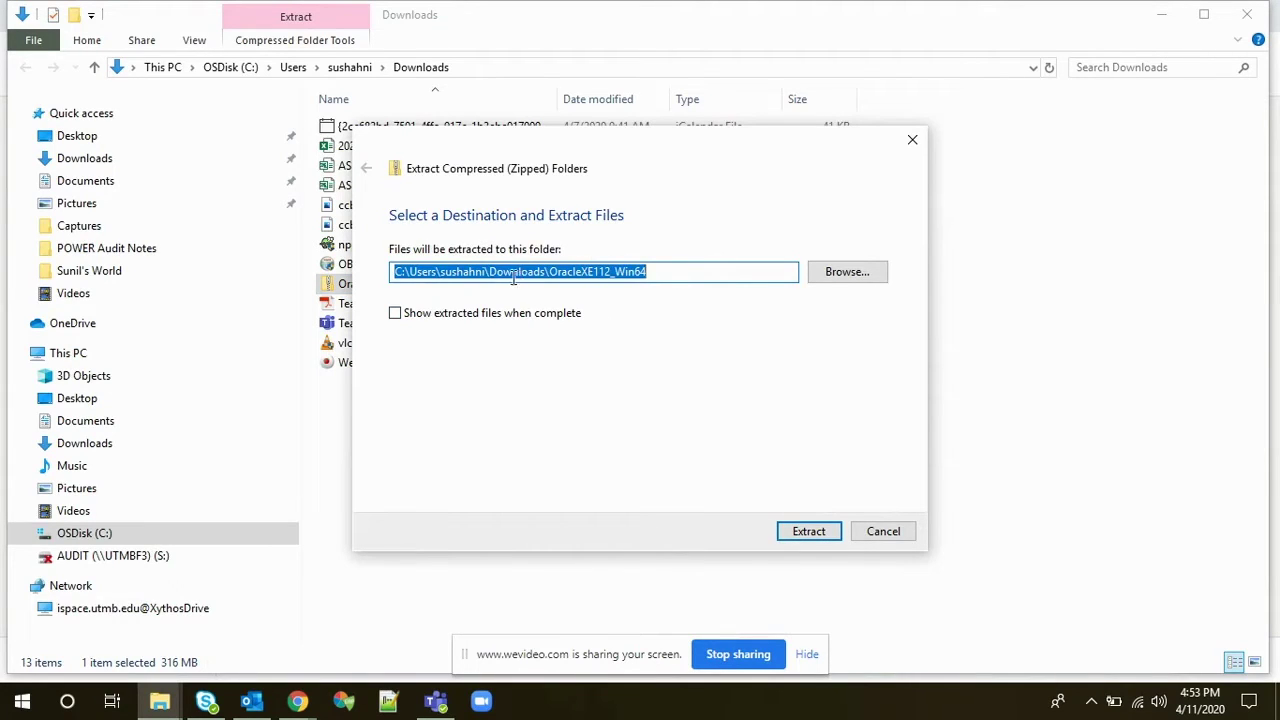
{"action": "left_click", "coordinate": [819, 536]}
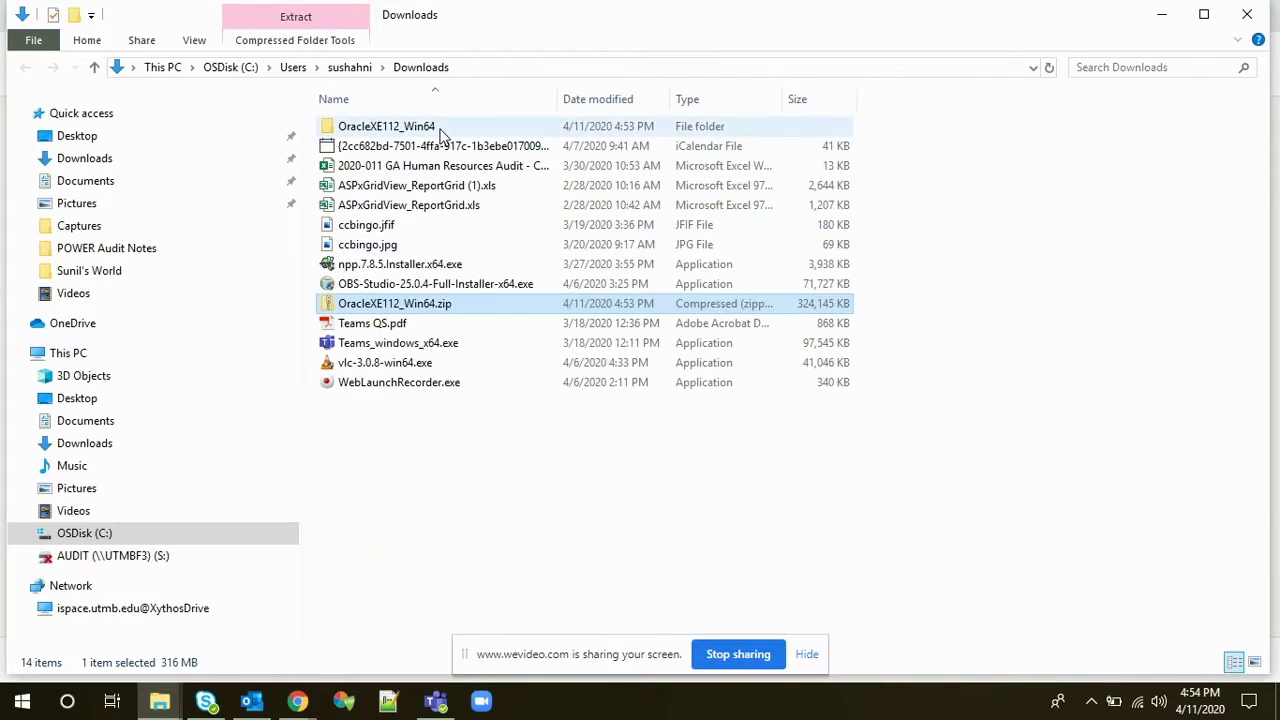
Run setup.exe from the DISK1 folder inside the extracted OracleXE112_Win64 folder.
{"action": "left_click", "coordinate": [455, 127]}
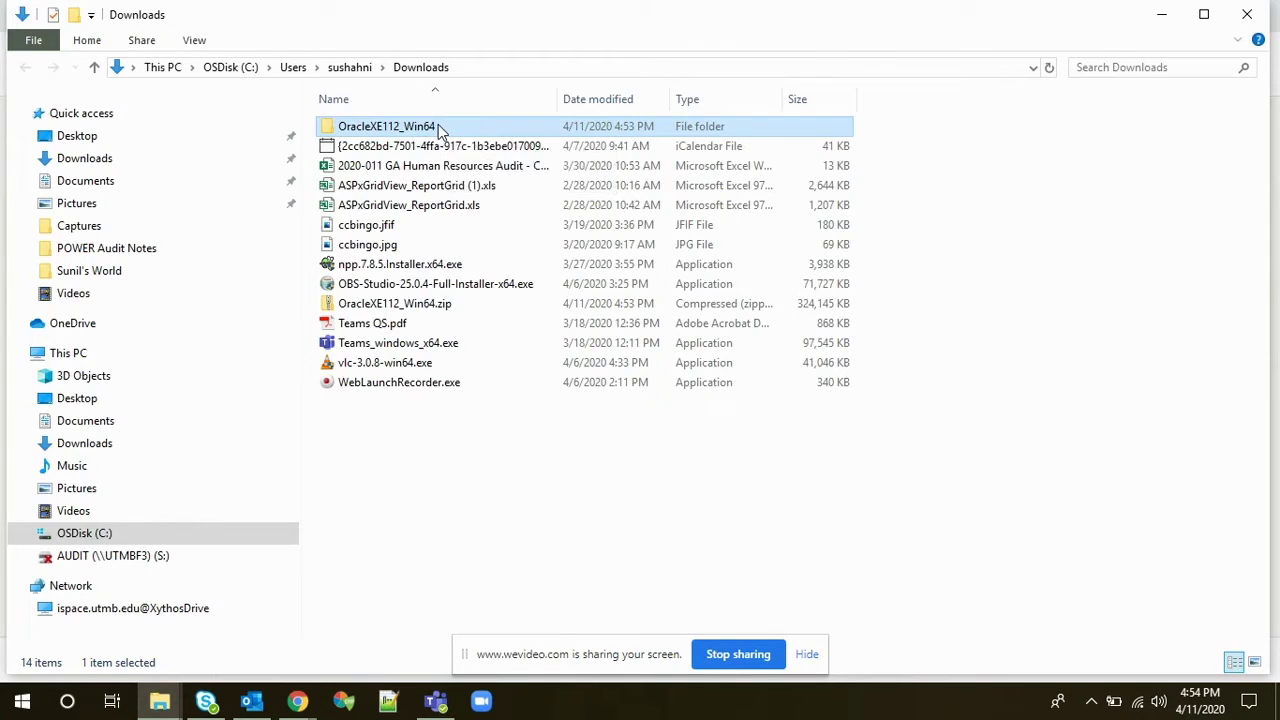
{"action": "double_click", "coordinate": [438, 124]}
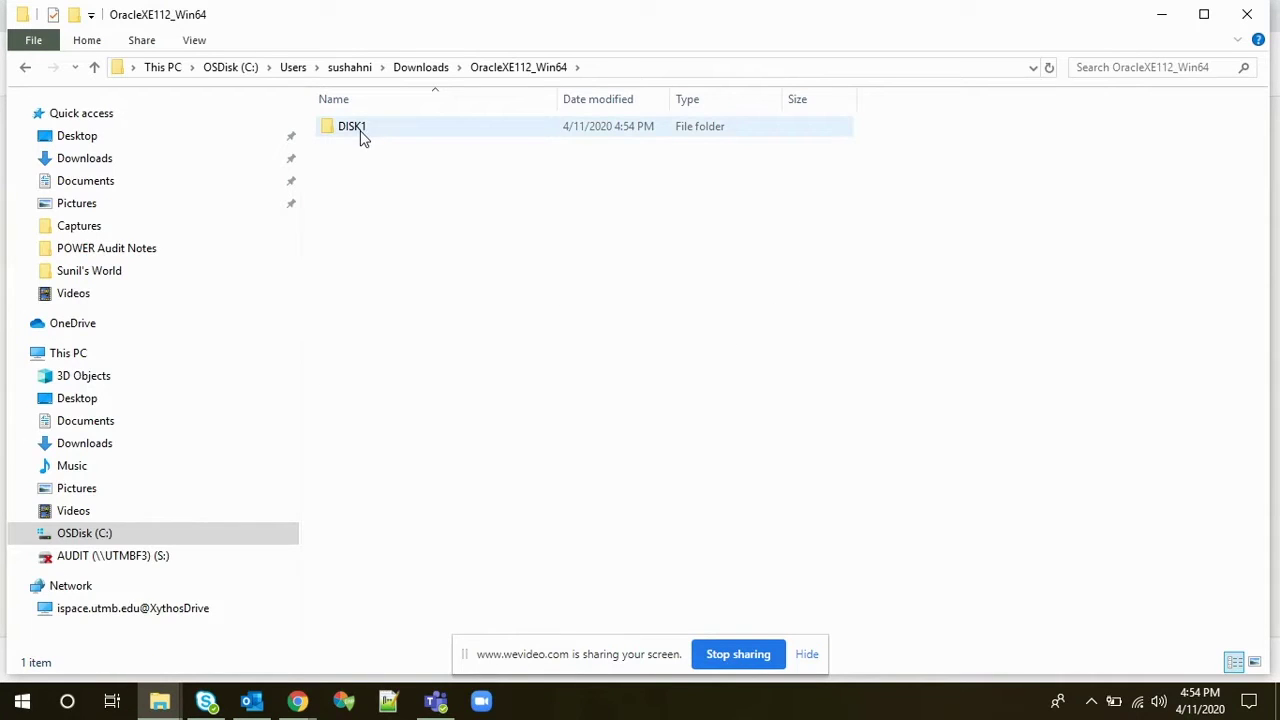
{"action": "left_click", "coordinate": [395, 137]}
{"action": "double_click", "coordinate": [395, 137]}
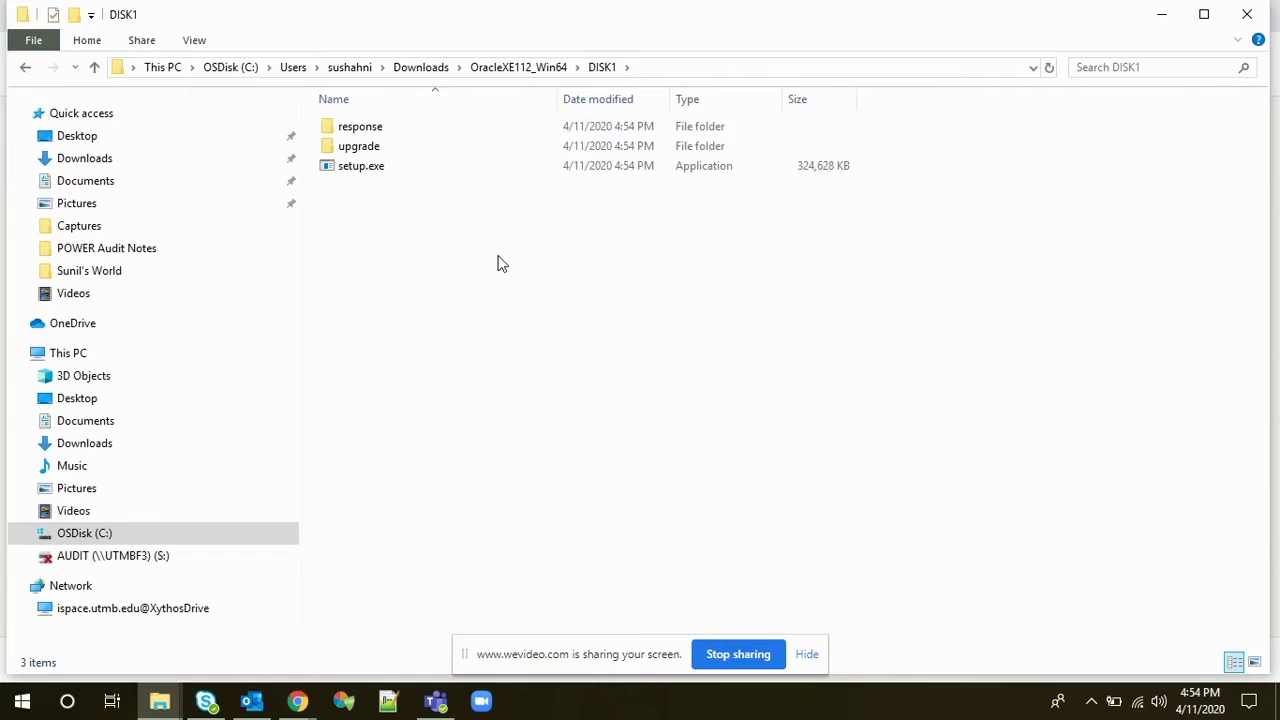
{"action": "double_click", "coordinate": [413, 168]}
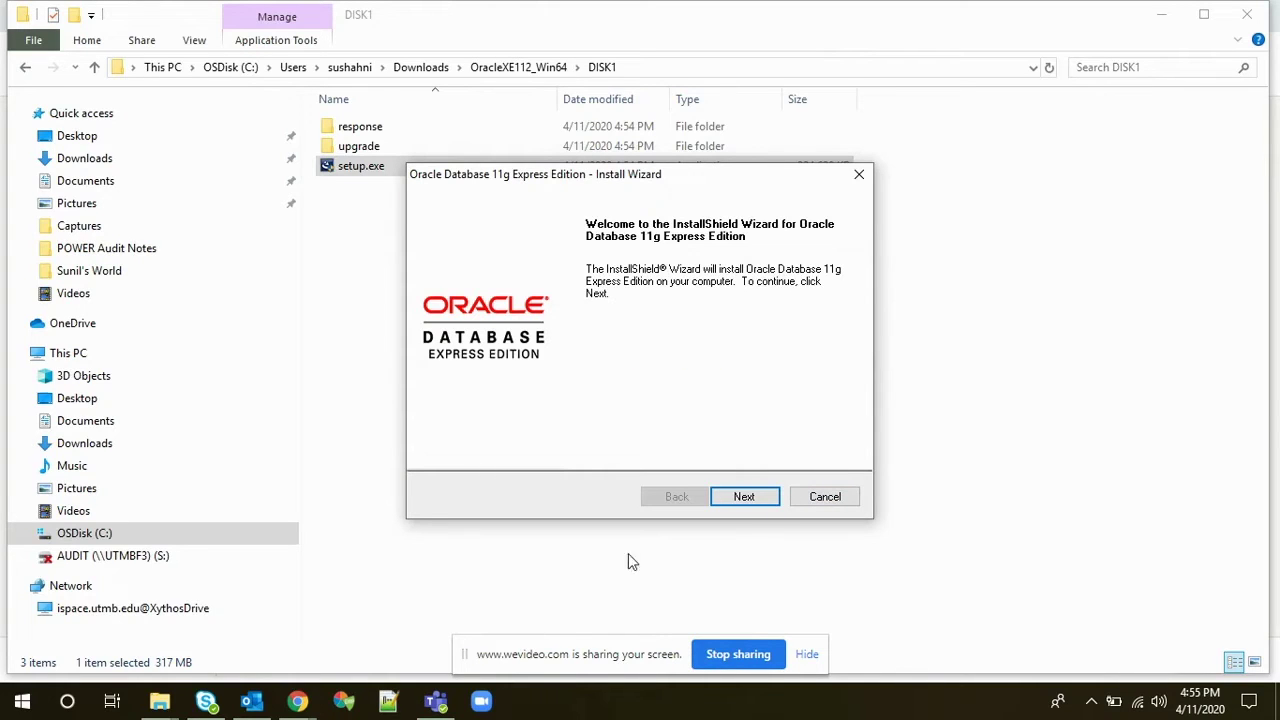
Accept the license agreement in the install wizard and keep C:\oraclexe\ as the destination, agreeing to use the non-empty directory.
{"action": "left_click", "coordinate": [745, 497]}
{"action": "left_click", "coordinate": [516, 427]}
{"action": "left_click", "coordinate": [760, 500]}
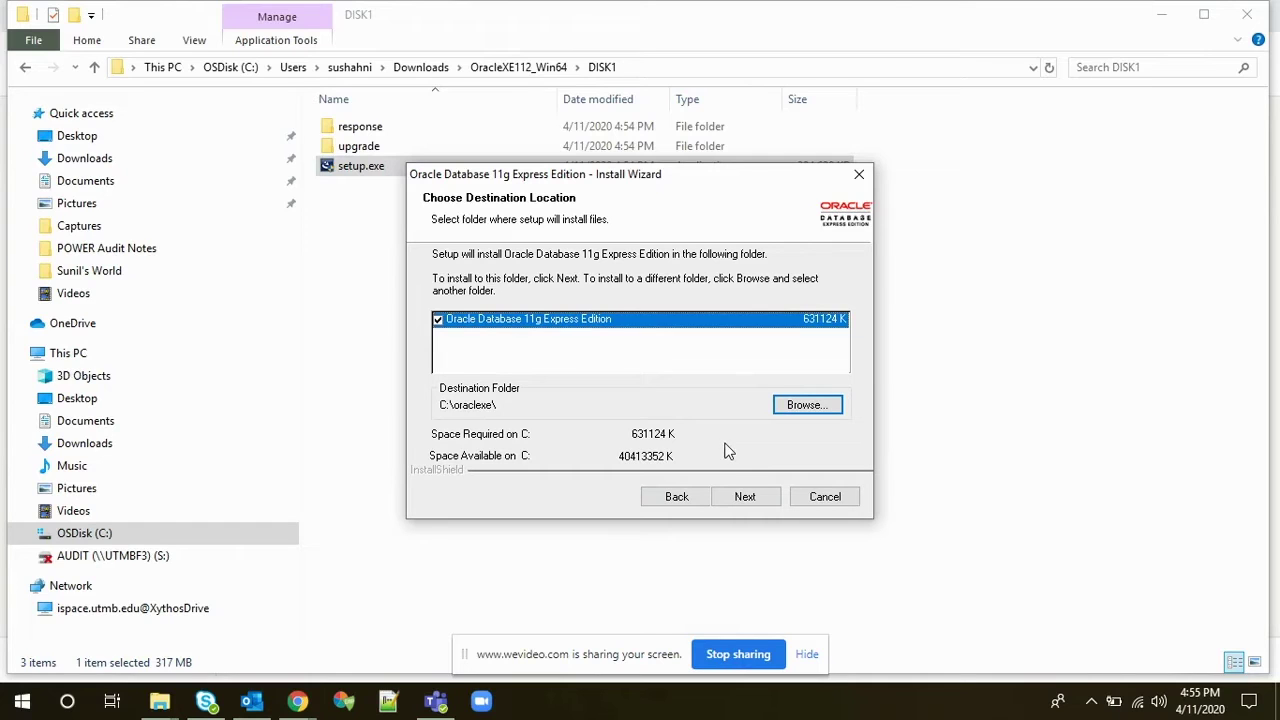
{"action": "left_click", "coordinate": [746, 499]}
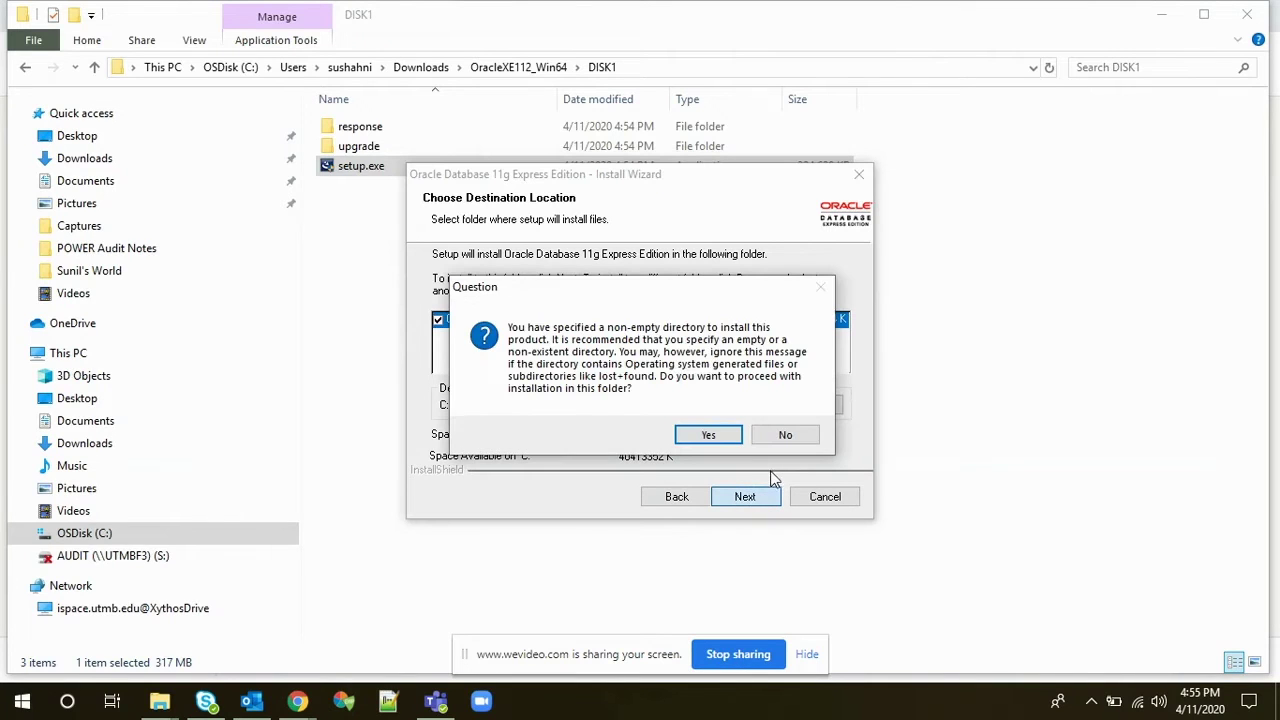
{"action": "left_click", "coordinate": [709, 437]}
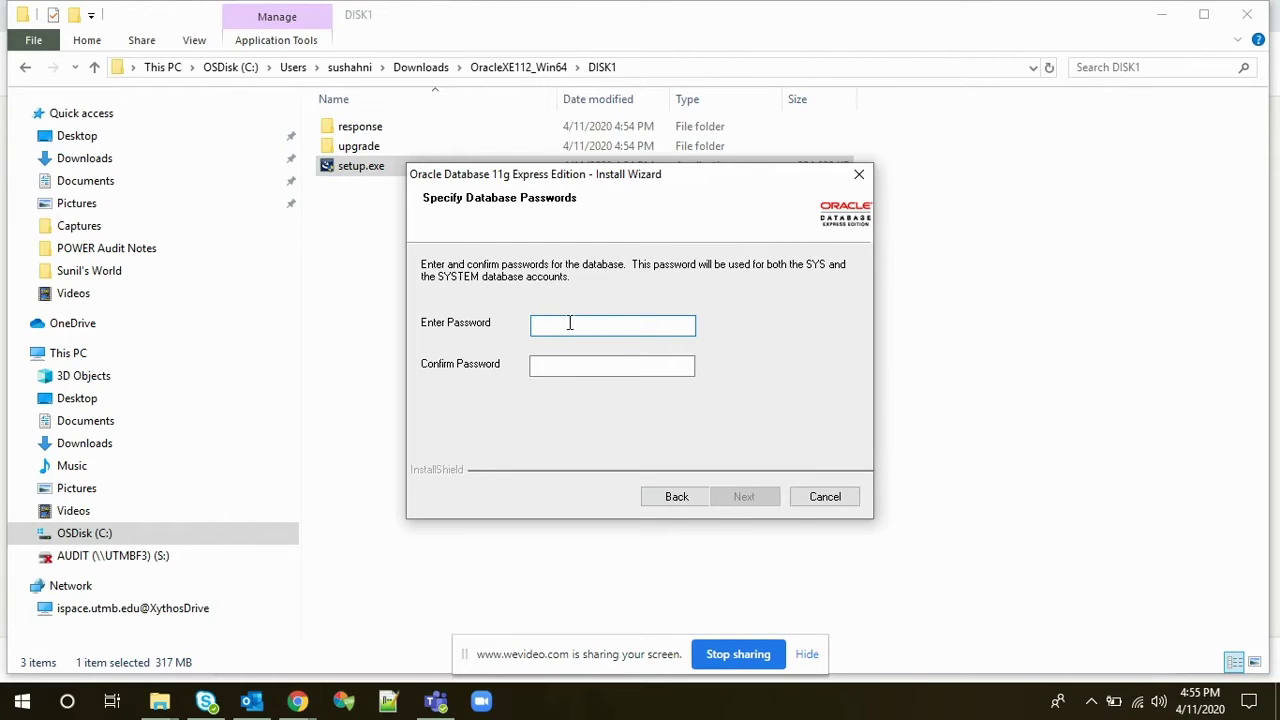
Enter and confirm the SYS and SYSTEM database password, then install Oracle Database 11g Express Edition and finish the wizard.
{"action": "type", "text": "••••"}
{"action": "key", "text": "Tab"}
{"action": "type", "text": "••••"}
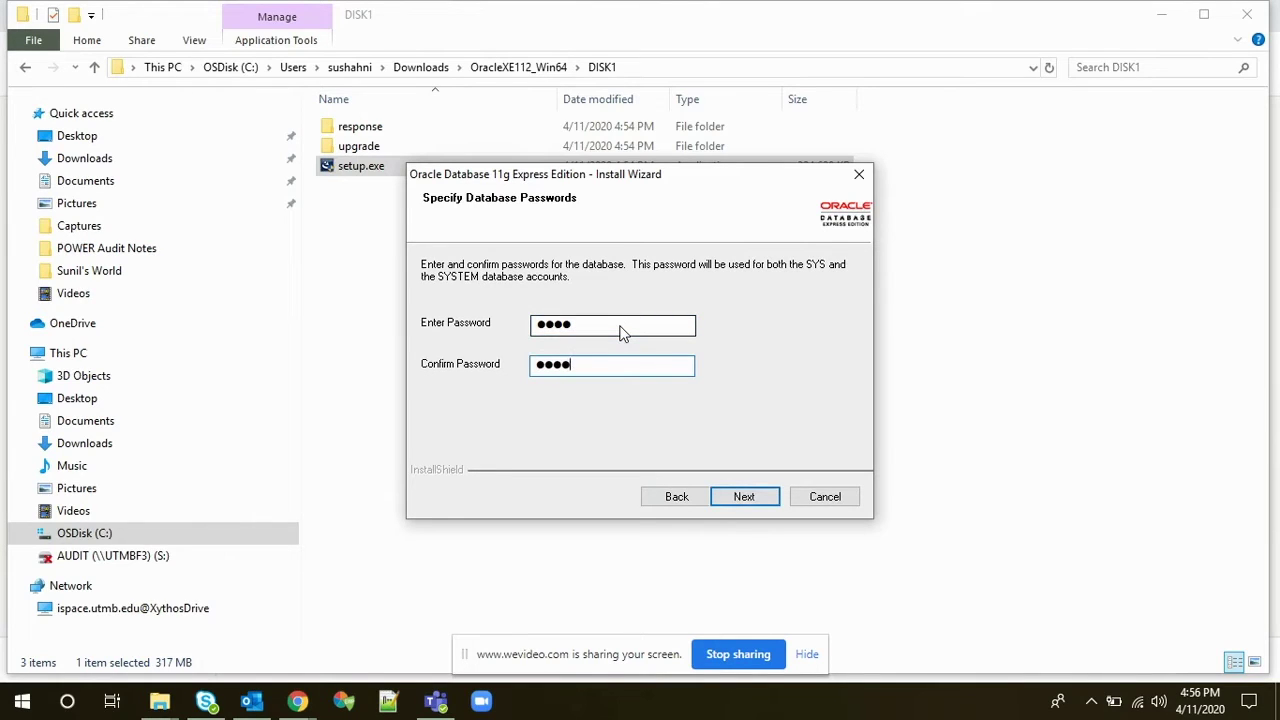
{"action": "left_click", "coordinate": [745, 496]}
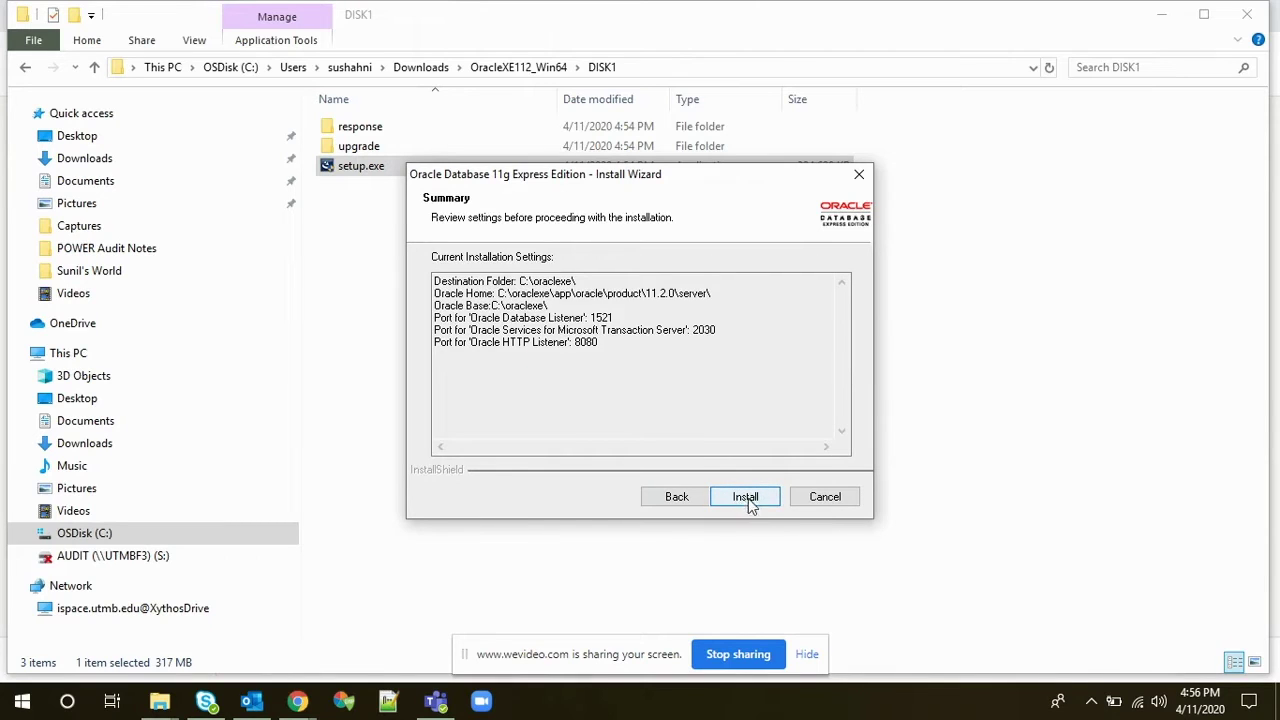
{"action": "left_click", "coordinate": [749, 500]}
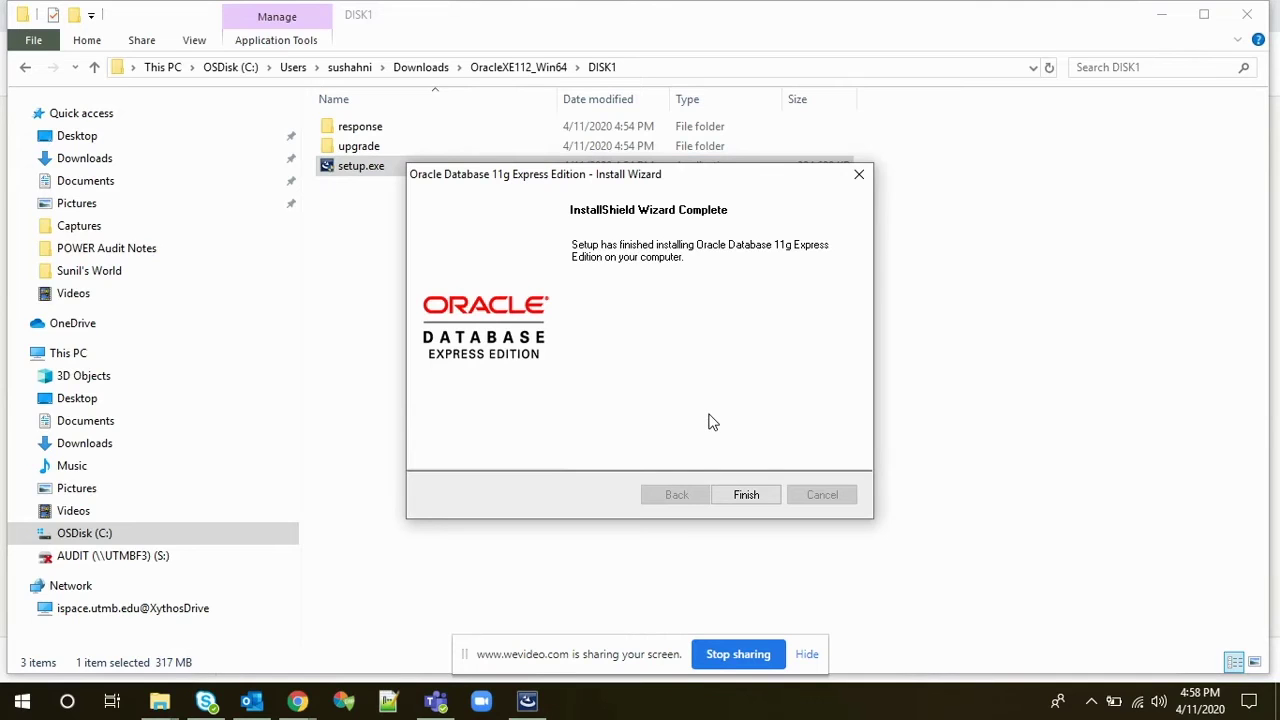
{"action": "left_click", "coordinate": [749, 494]}
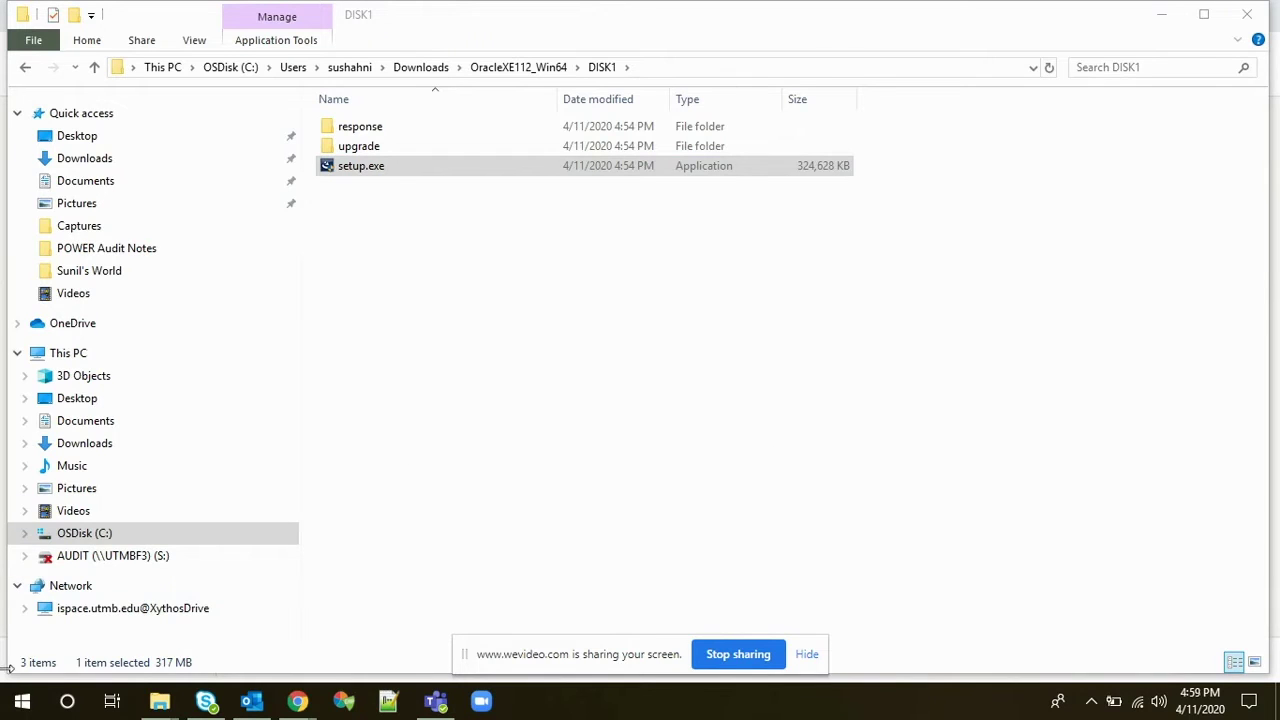
Find Run SQL Command Line by searching for "sql", open it and reposition its window over the file explorer.
{"action": "left_click", "coordinate": [22, 702]}
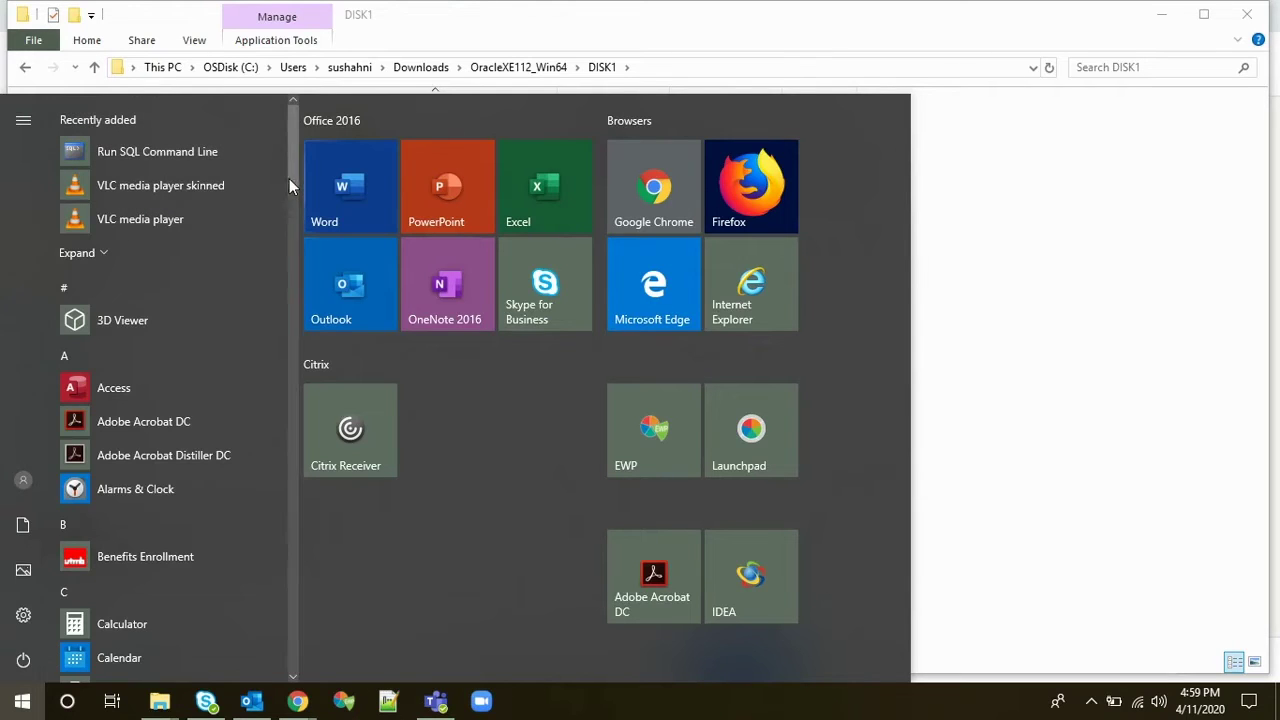
{"action": "type", "text": "sql"}
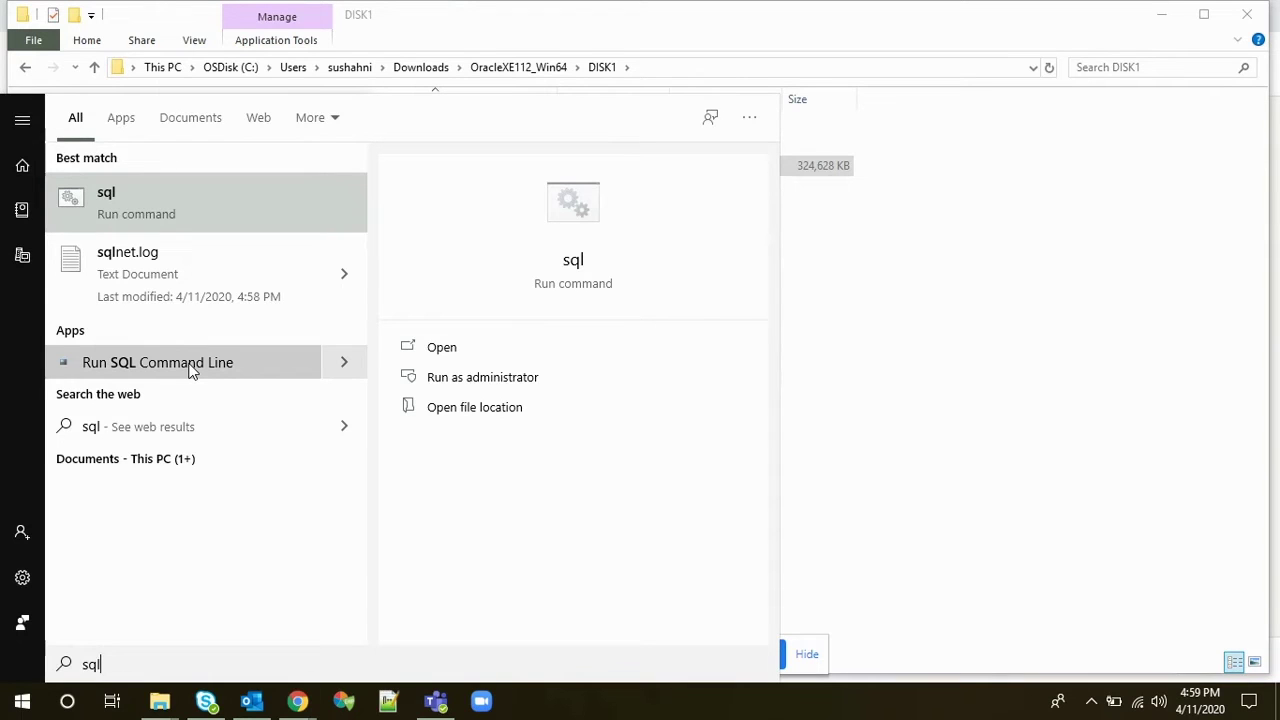
{"action": "left_click", "coordinate": [192, 366]}
{"action": "left_click_drag", "start_coordinate": [654, 63], "coordinate": [753, 113]}
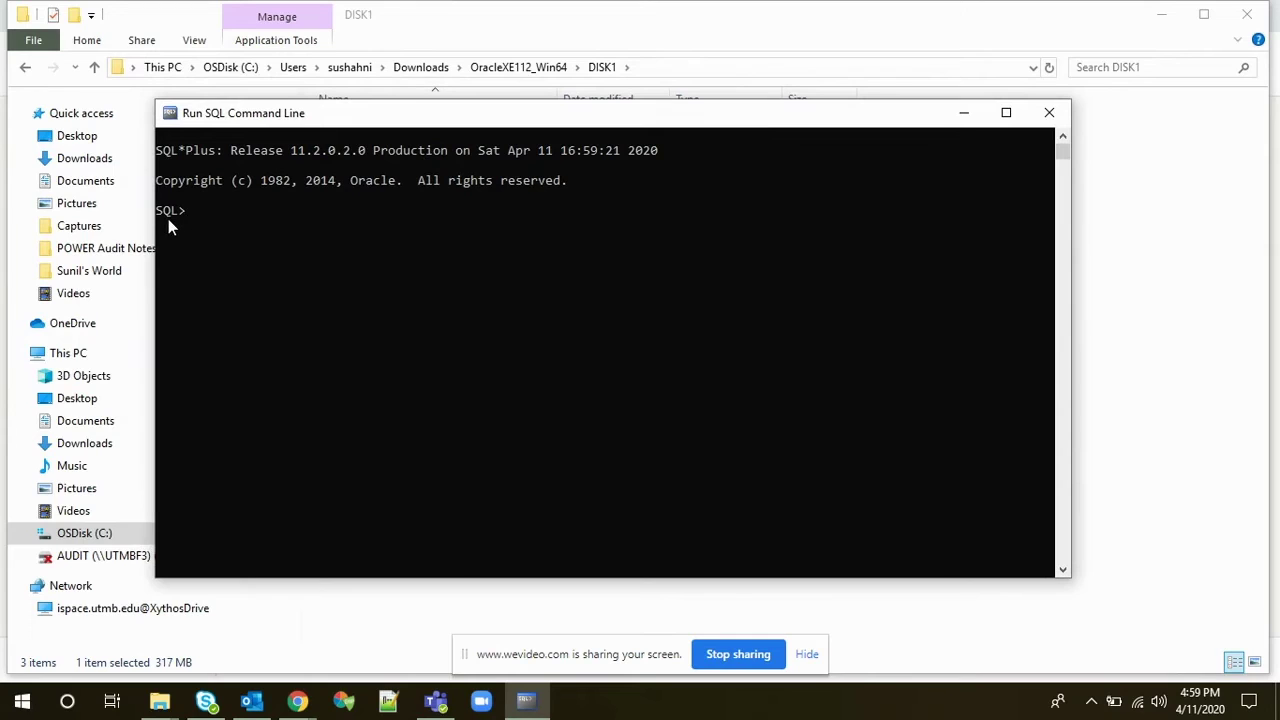
Test the database login by connecting as system with the database password, then close the SQL command line.
{"action": "type", "text": "connect"}
{"action": "key", "text": "Return"}
{"action": "type", "text": "system"}
{"action": "key", "text": "Return"}
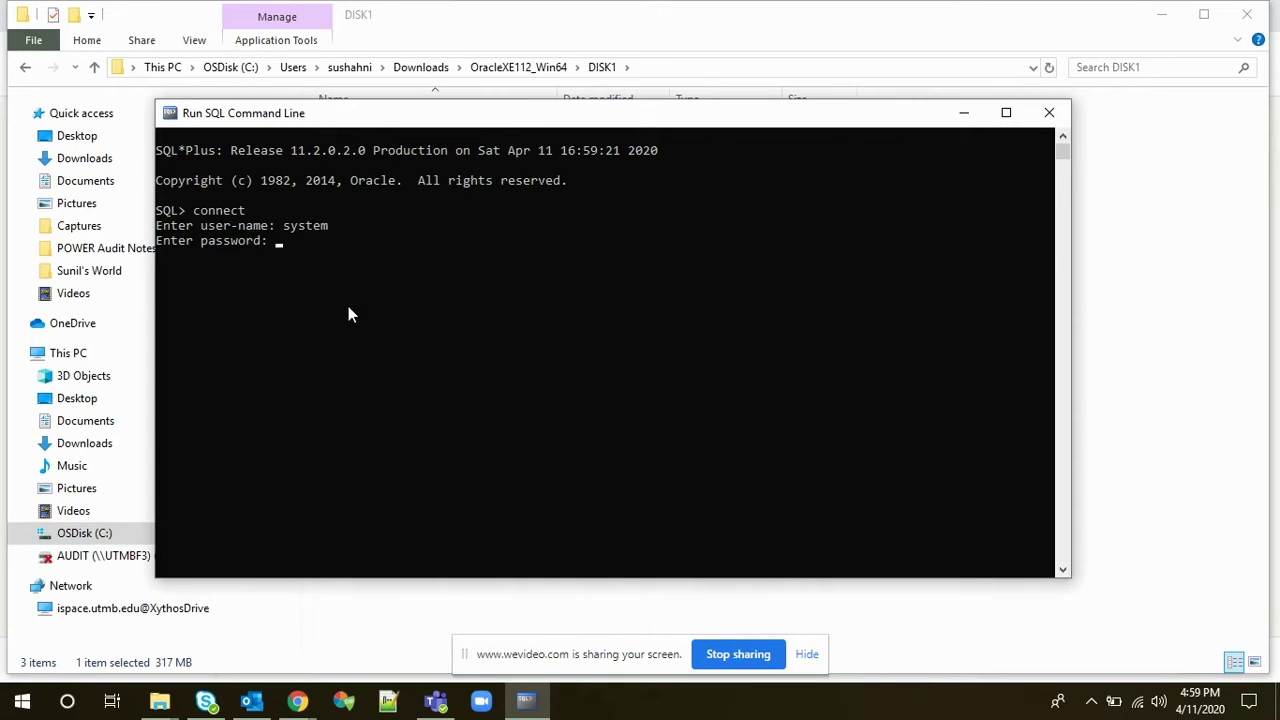
{"action": "key", "text": "Return"}
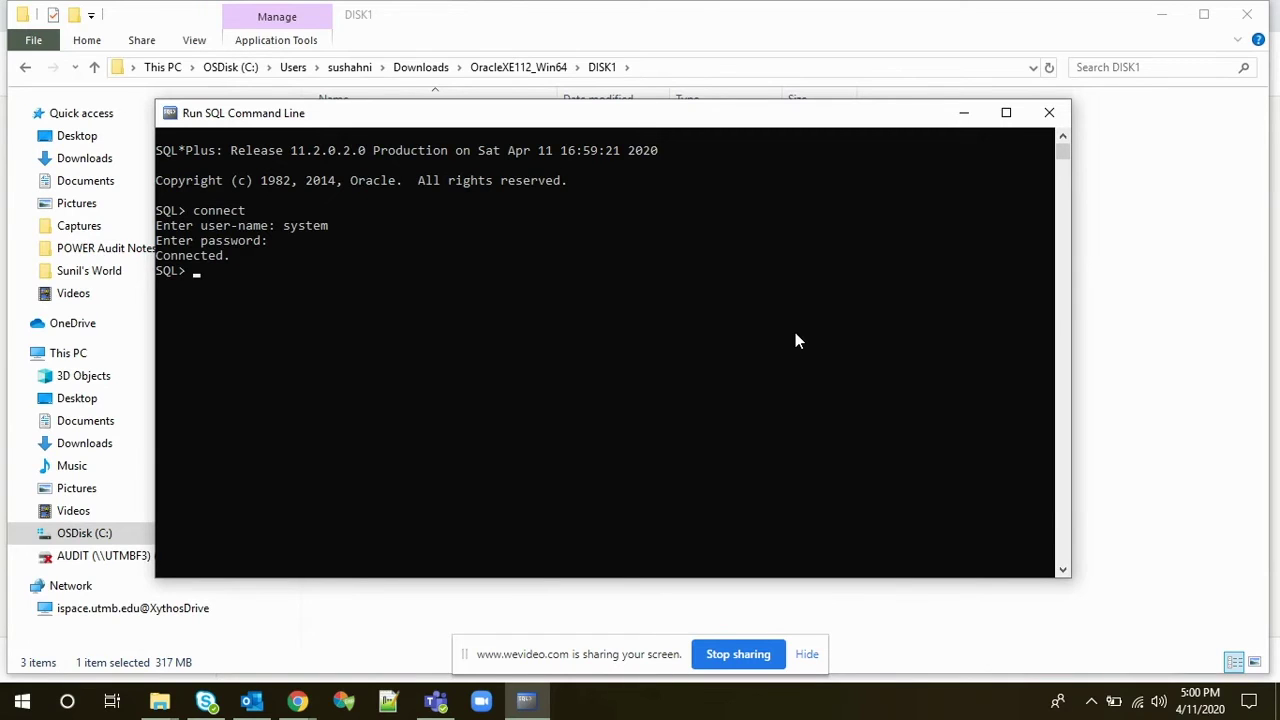
{"action": "left_click", "coordinate": [1049, 112]}
Switch back to Chrome, go to google.com and search for "oracle sql developer".
{"action": "left_click", "coordinate": [1159, 20]}
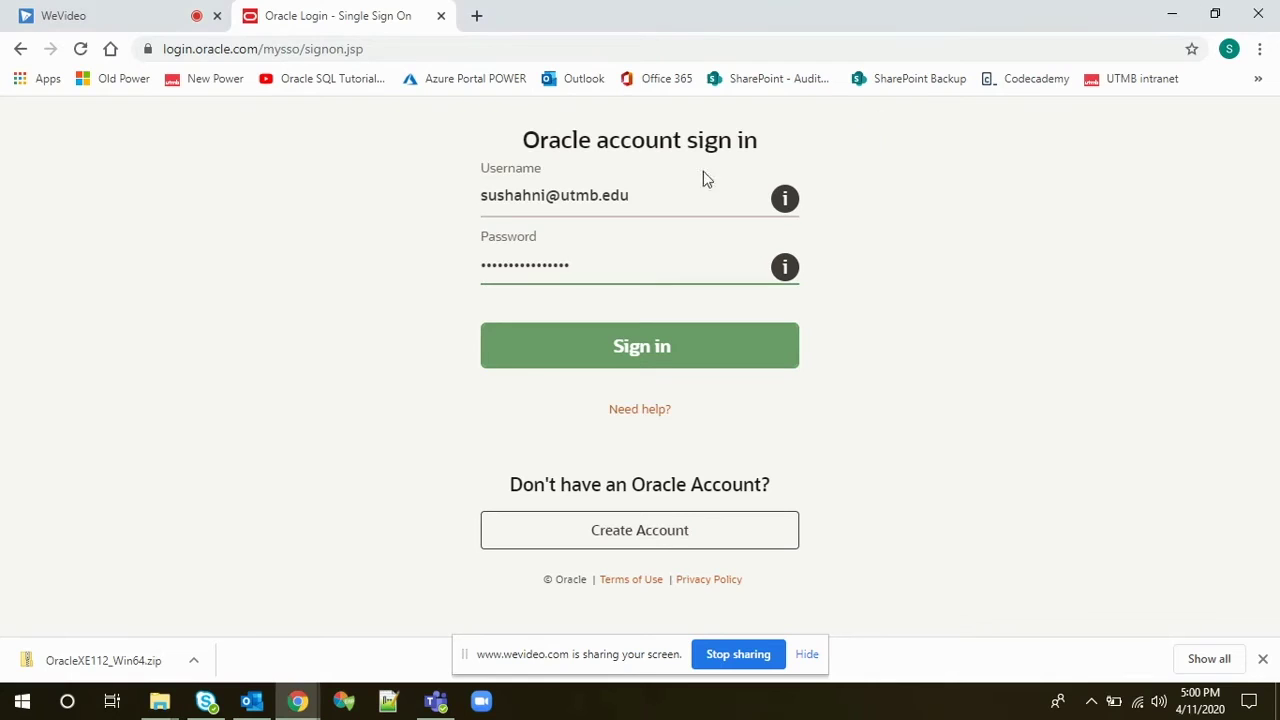
{"action": "left_click", "coordinate": [433, 52]}
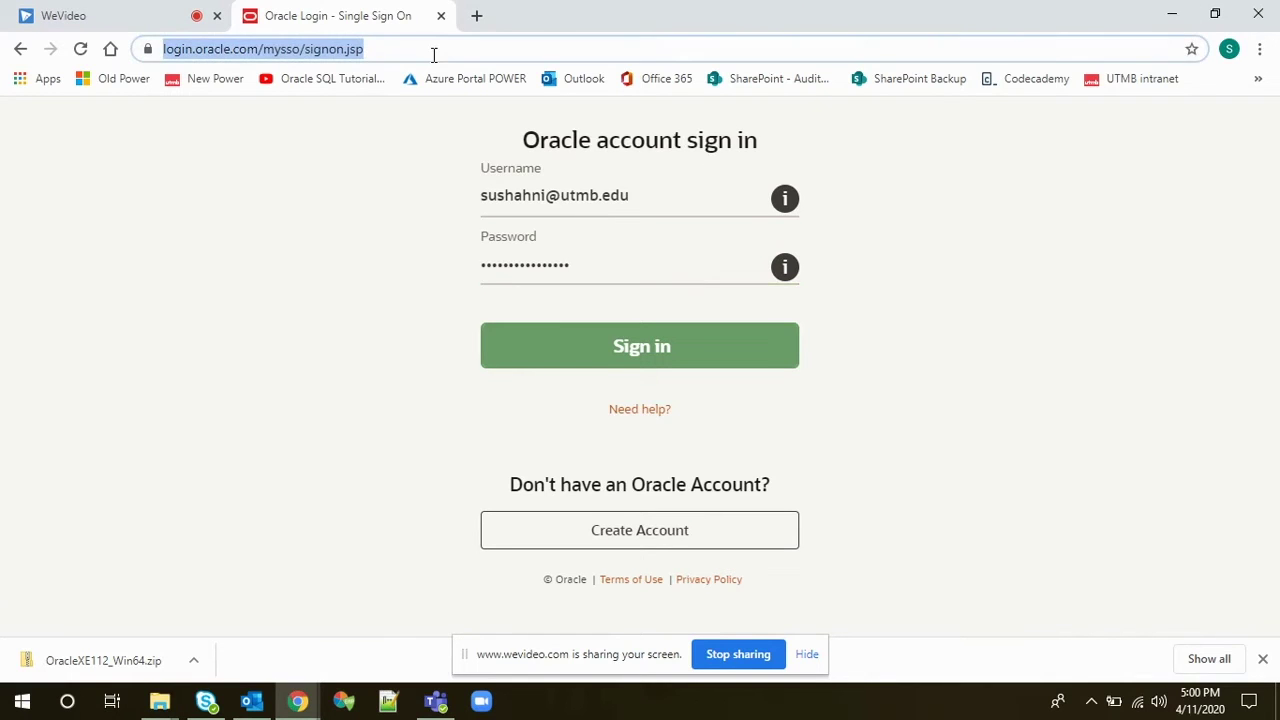
{"action": "type", "text": "google.com"}
{"action": "key", "text": "Return"}
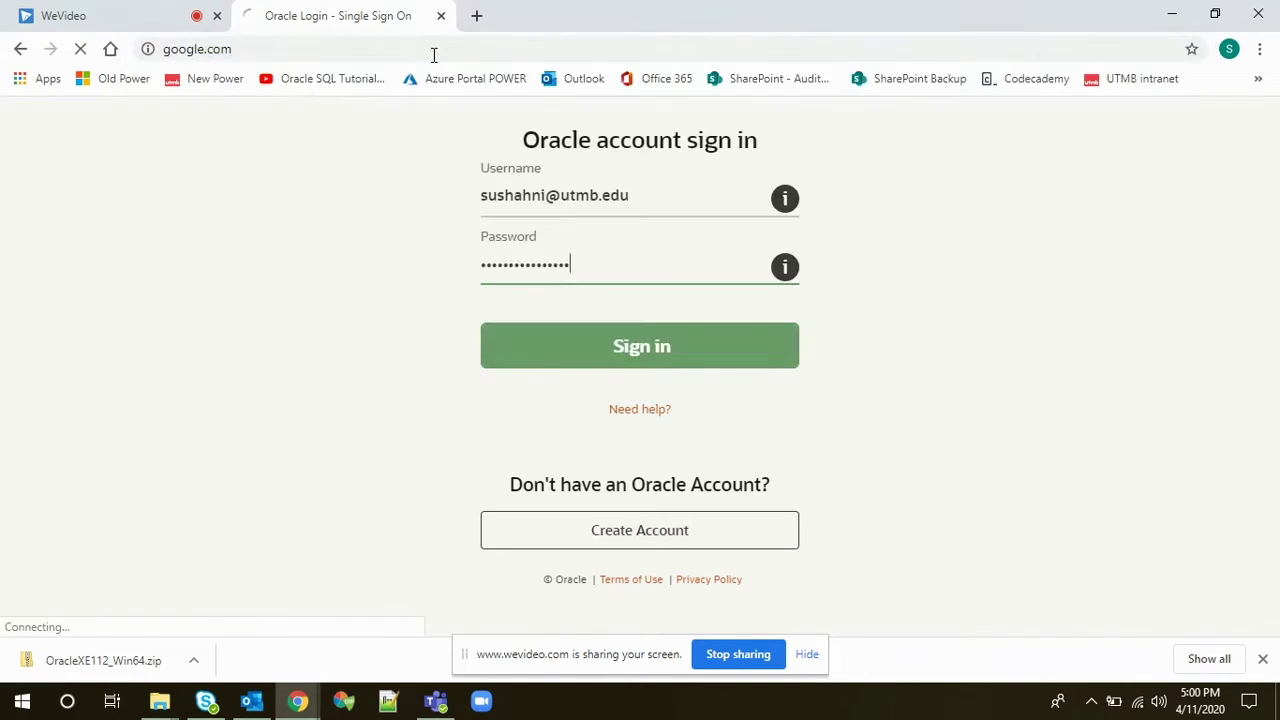
{"action": "type", "text": "oracle sql d"}
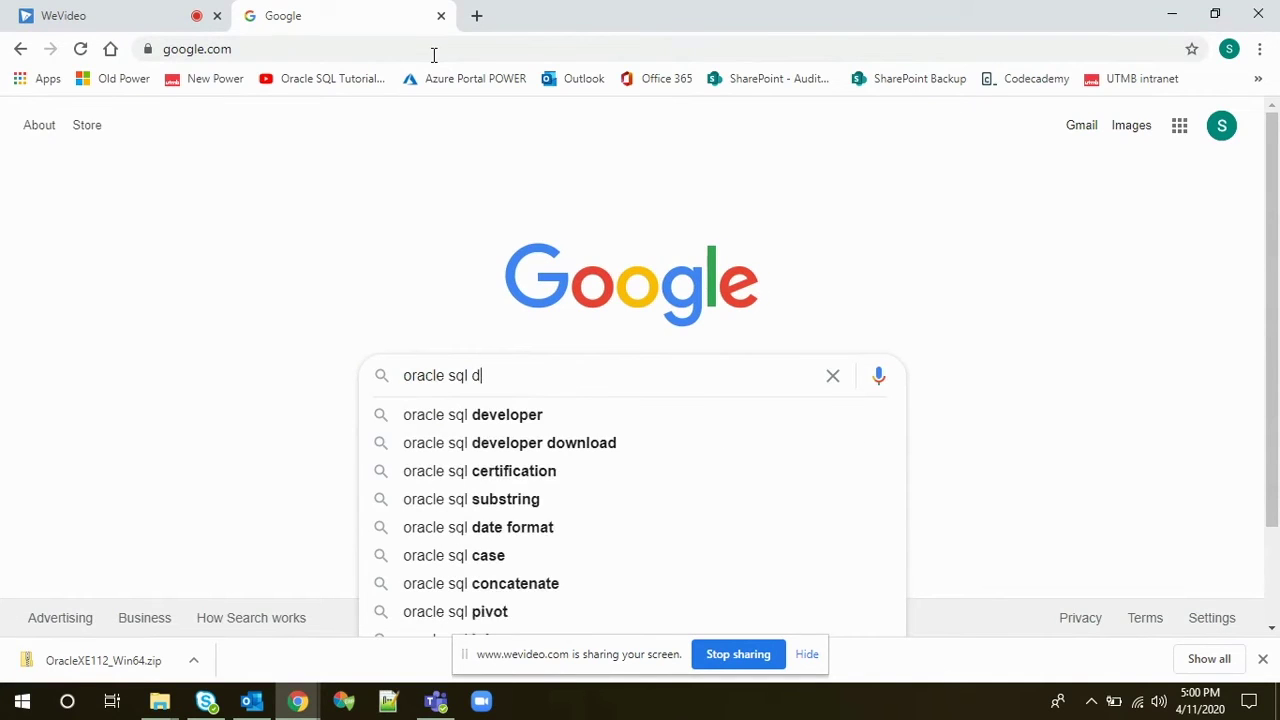
{"action": "type", "text": "eveloper"}
{"action": "key", "text": "Return"}
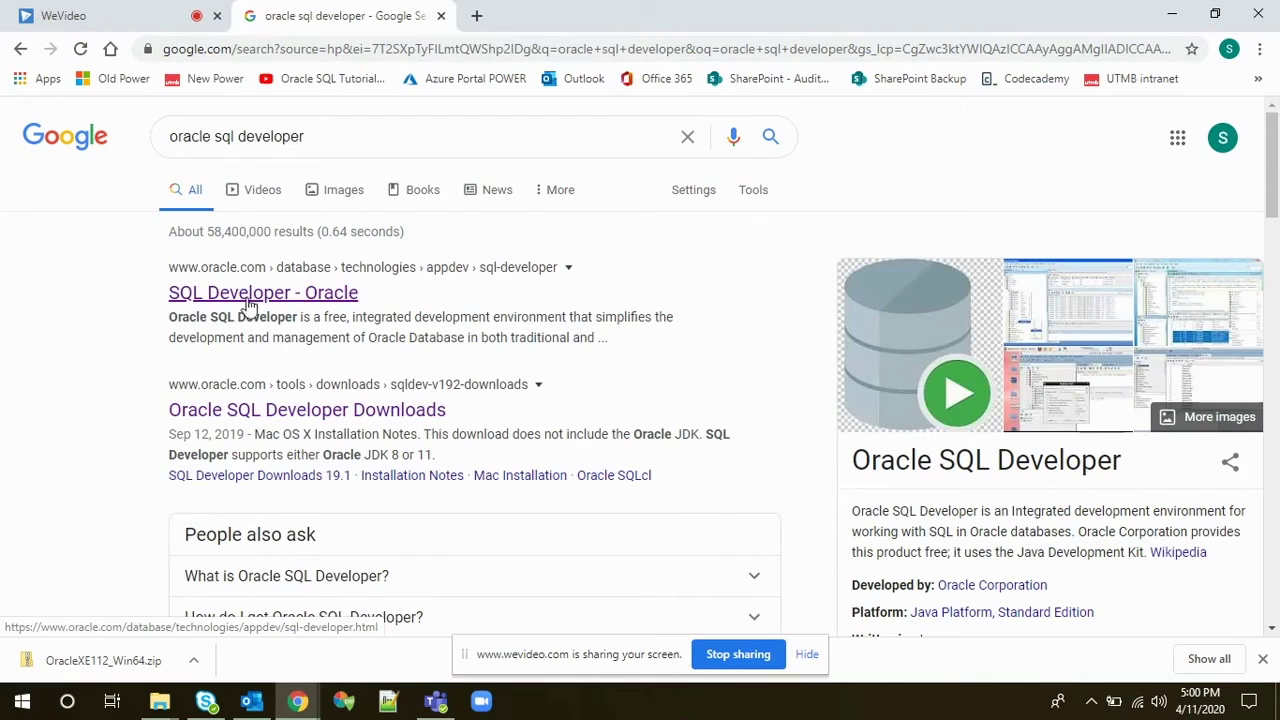
Open the SQL Developer - Oracle search result and go to its downloads page.
{"action": "left_click", "coordinate": [340, 297]}
{"action": "scroll", "coordinate": [774, 411], "scroll_direction": "down", "scroll_amount": 1}
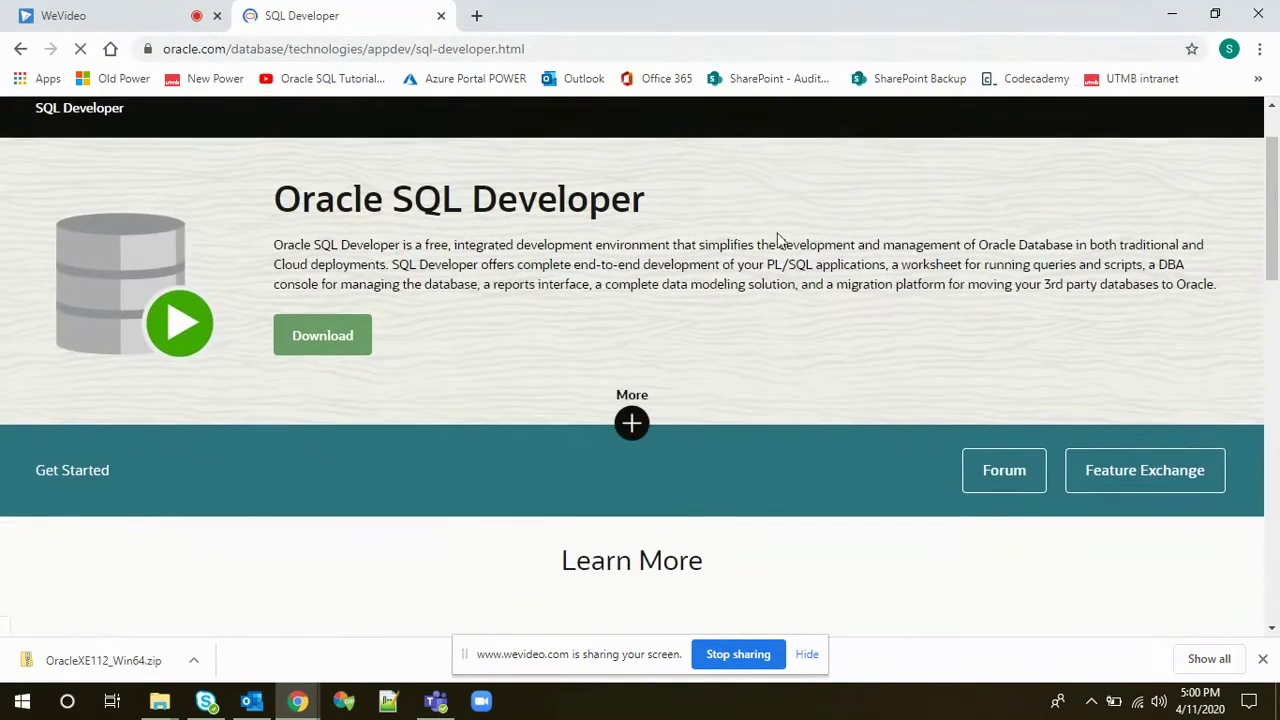
{"action": "left_click", "coordinate": [330, 345]}
{"action": "scroll", "coordinate": [563, 440], "scroll_direction": "down", "scroll_amount": 2}
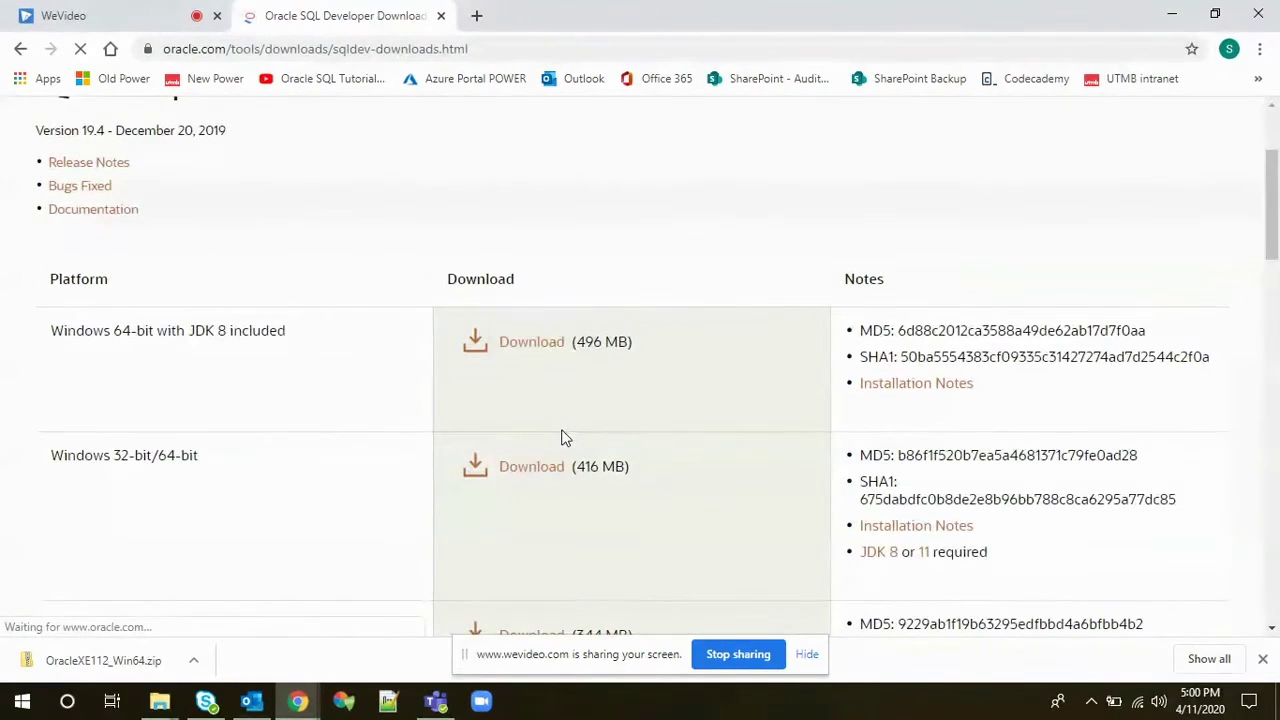
Download the Windows 64-bit with JDK 8 included package of SQL Developer 19.4, accepting the Oracle License Agreement.
{"action": "scroll", "coordinate": [445, 377], "scroll_direction": "down", "scroll_amount": 5}
{"action": "scroll", "coordinate": [437, 385], "scroll_direction": "up", "scroll_amount": 5}
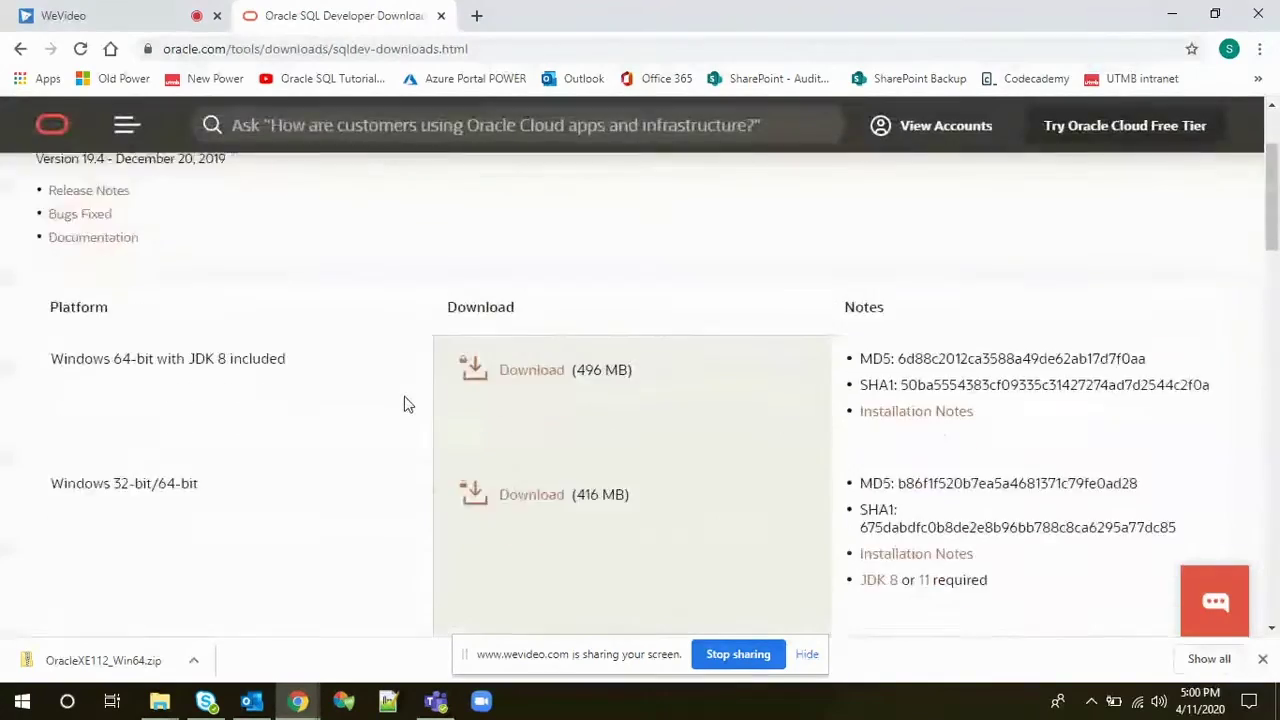
{"action": "scroll", "coordinate": [330, 425], "scroll_direction": "down", "scroll_amount": 3}
{"action": "scroll", "coordinate": [337, 411], "scroll_direction": "up", "scroll_amount": 4}
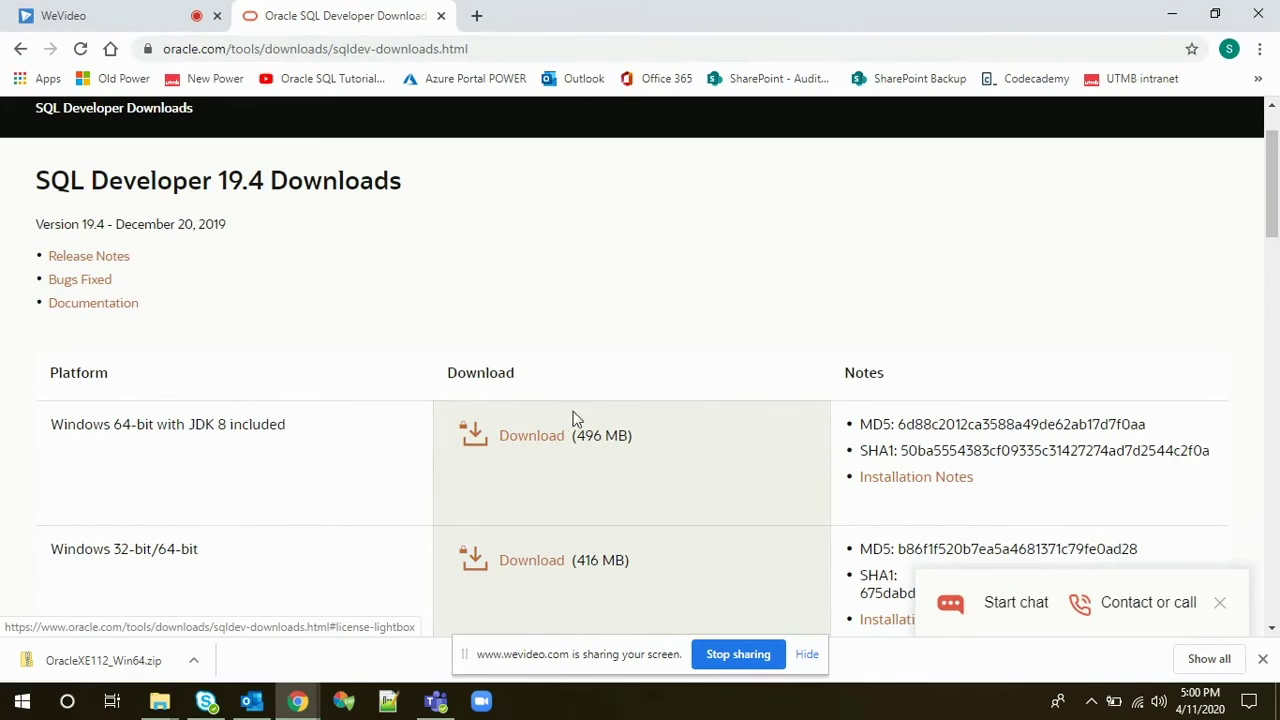
{"action": "left_click", "coordinate": [527, 446]}
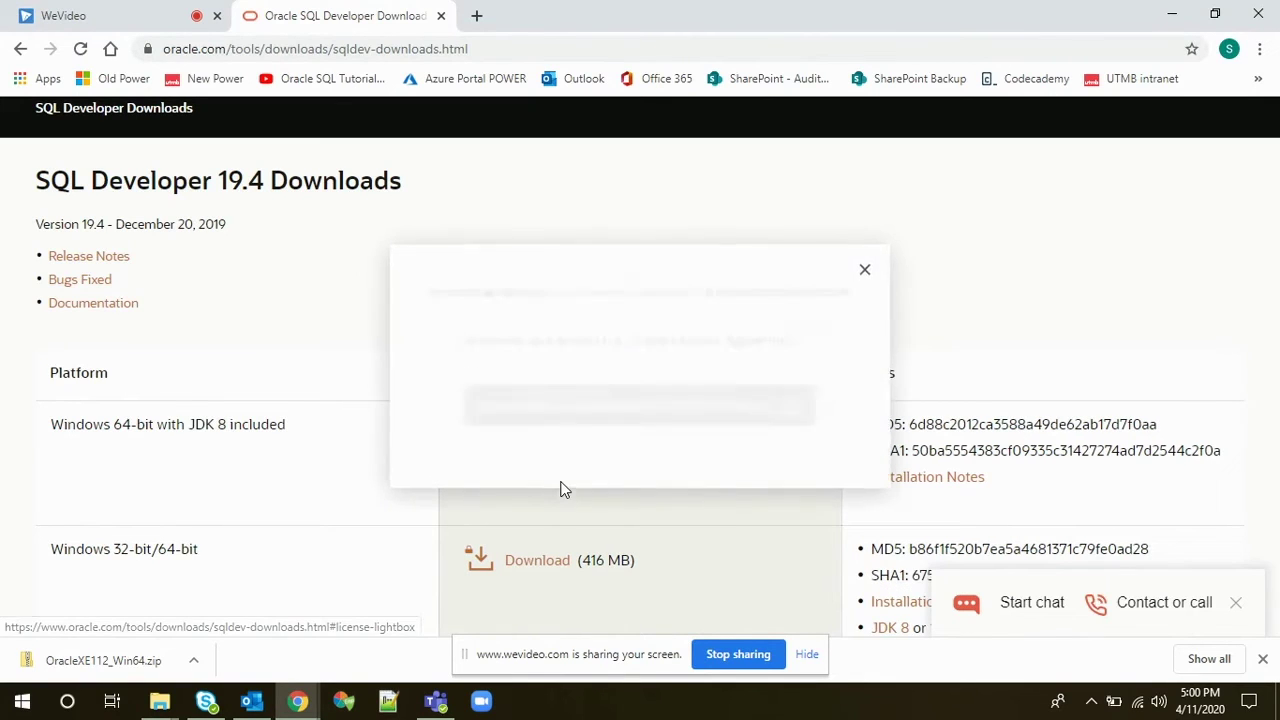
{"action": "left_click", "coordinate": [440, 342]}
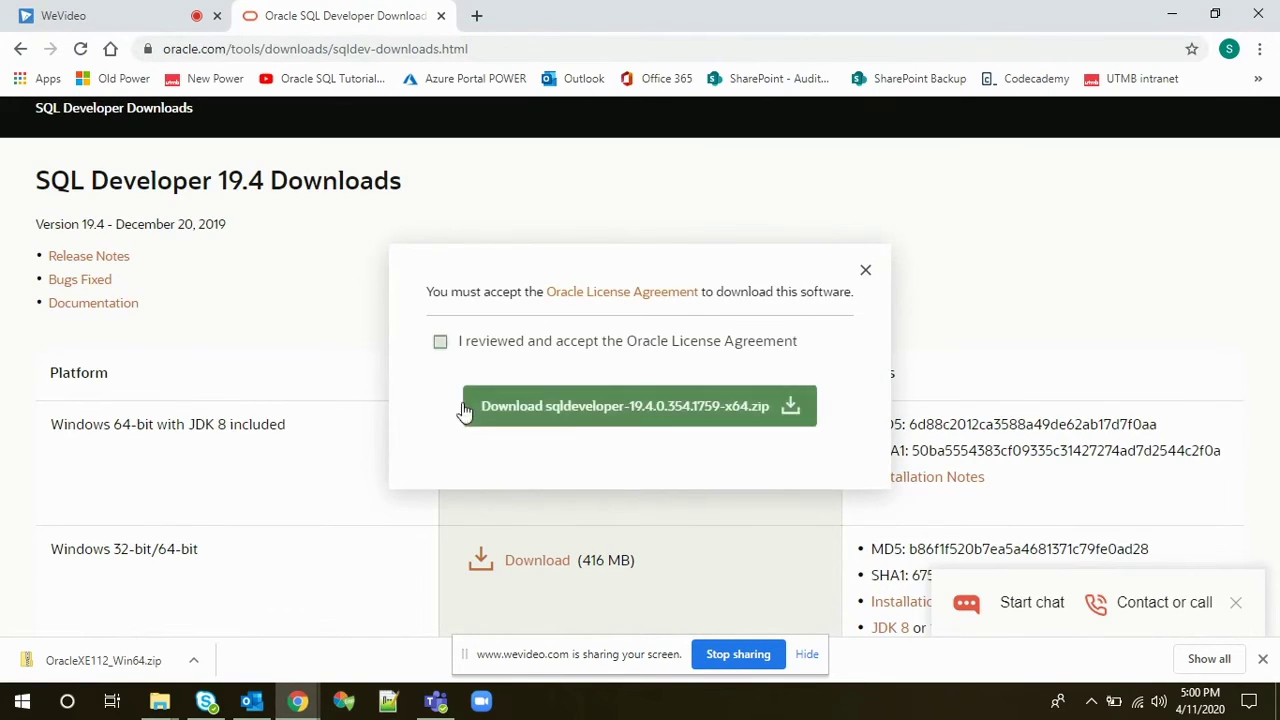
{"action": "left_click", "coordinate": [571, 421]}
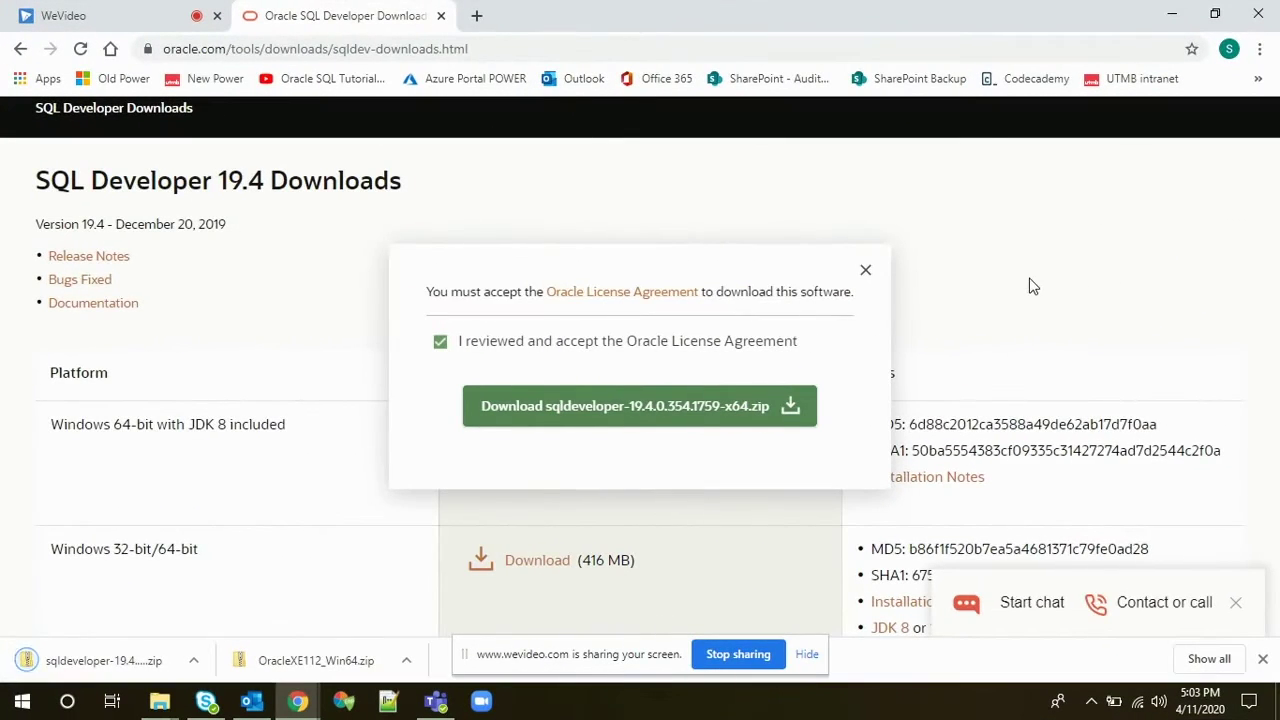
Show the downloaded sqldeveloper-19.4.0.354.1759-x64.zip in its folder and extract all its files to the default destination.
{"action": "left_click", "coordinate": [194, 661]}
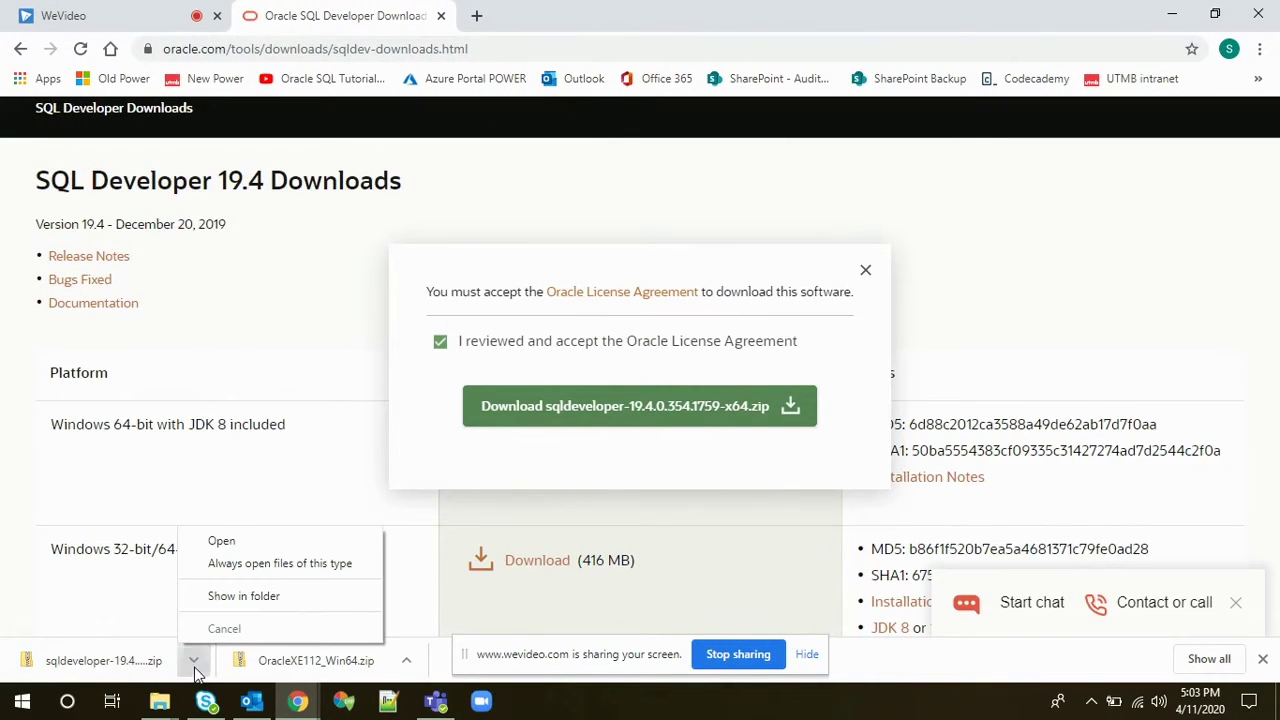
{"action": "left_click", "coordinate": [278, 598]}
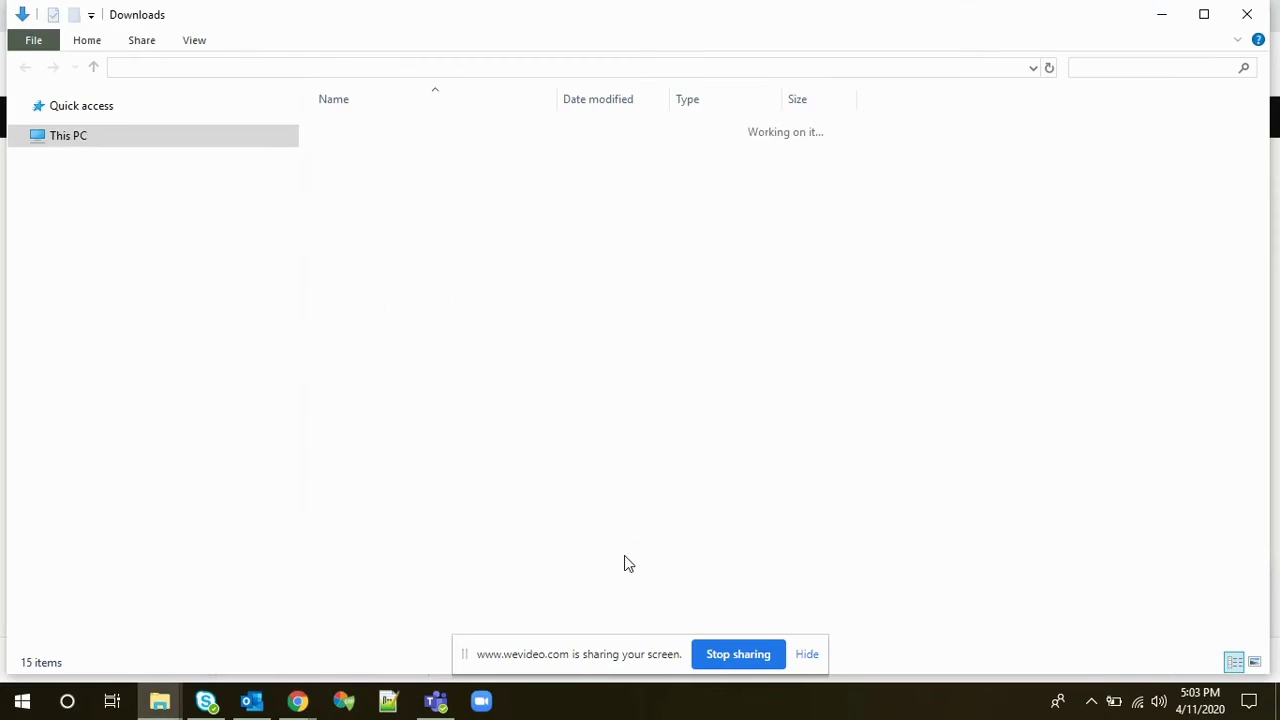
{"action": "right_click", "coordinate": [463, 328]}
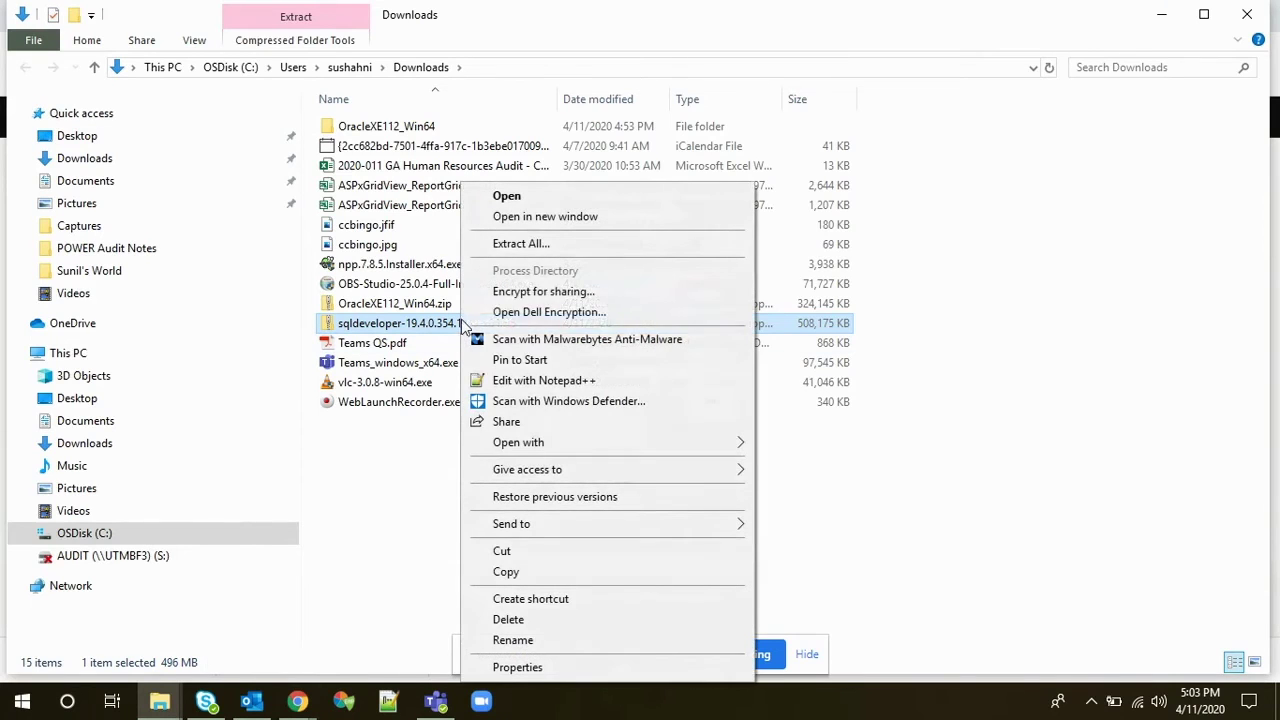
{"action": "left_click", "coordinate": [553, 248]}
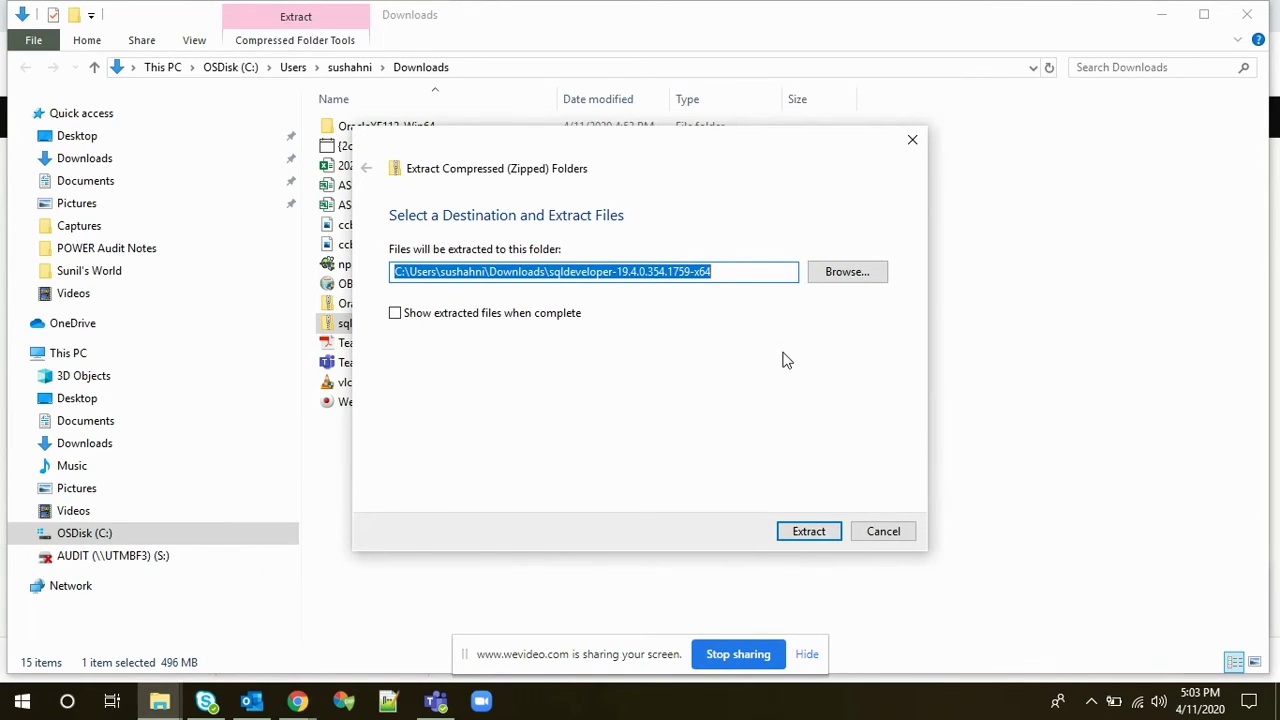
{"action": "left_click", "coordinate": [824, 536]}
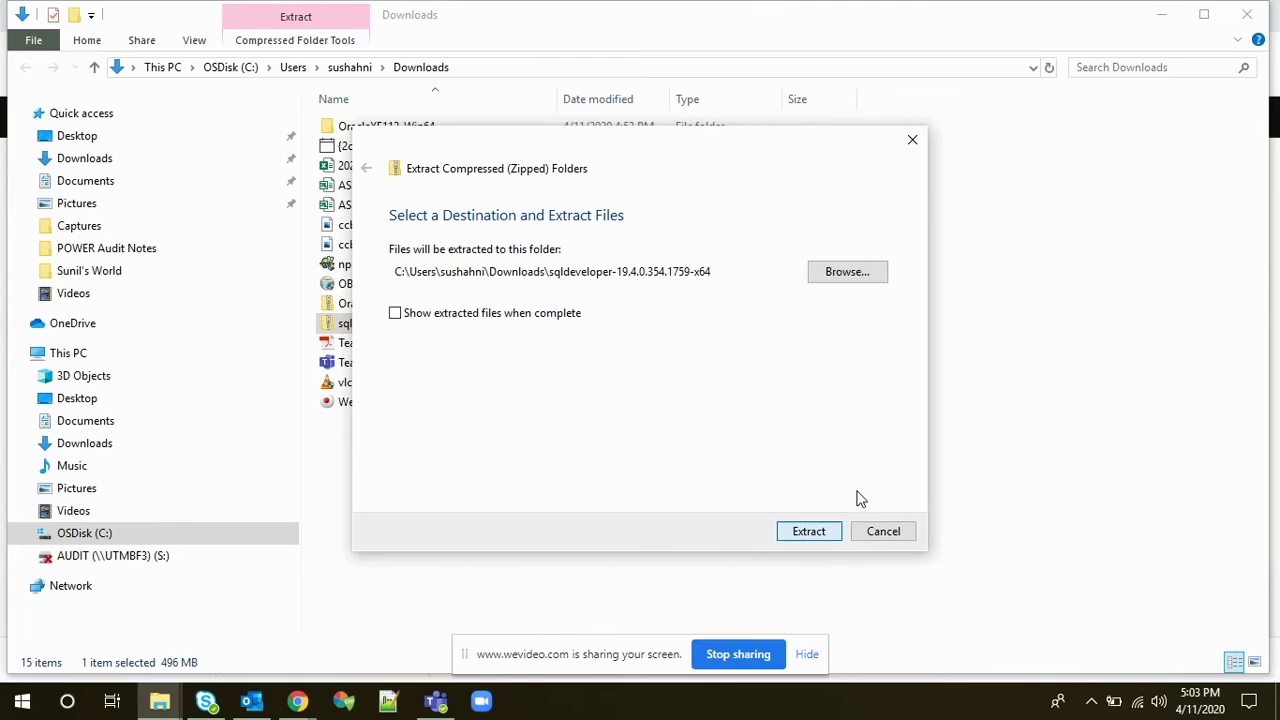
{"action": "left_click", "coordinate": [805, 537]}
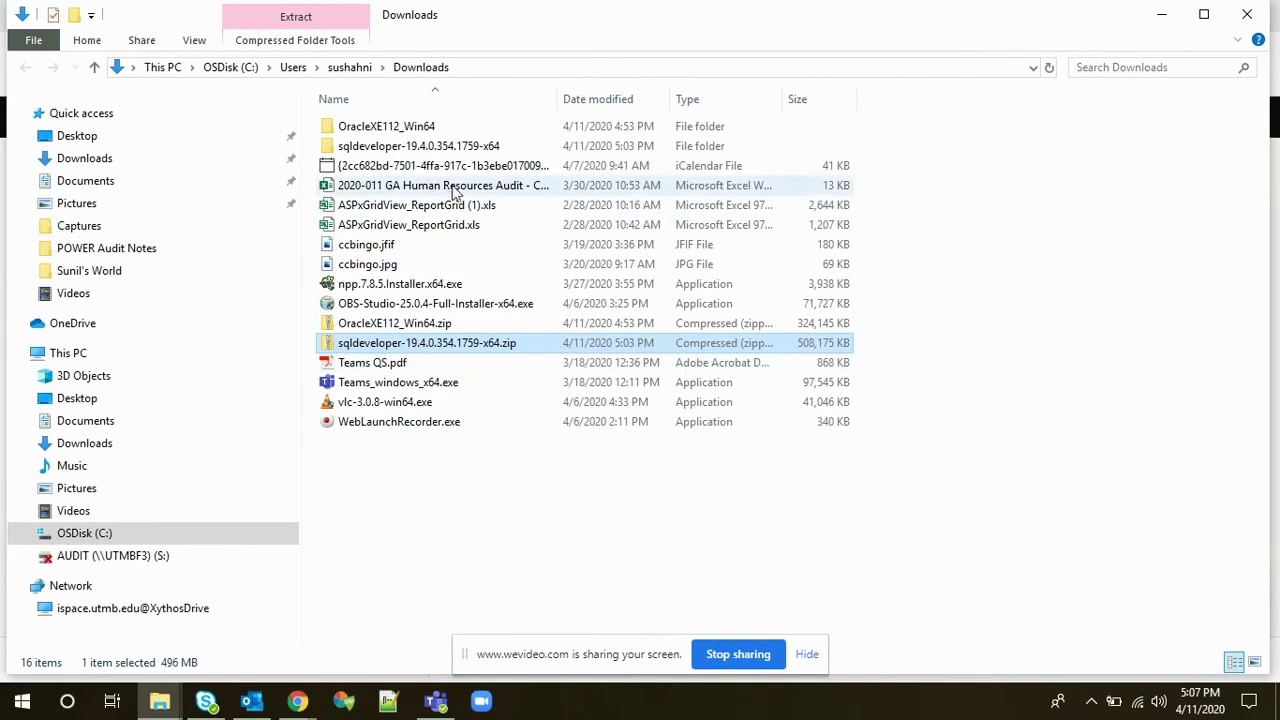
Launch sqldeveloper.exe from the extracted sqldeveloper folder, minimize the browser and move the SQL Developer window slightly up.
{"action": "left_click", "coordinate": [478, 150]}
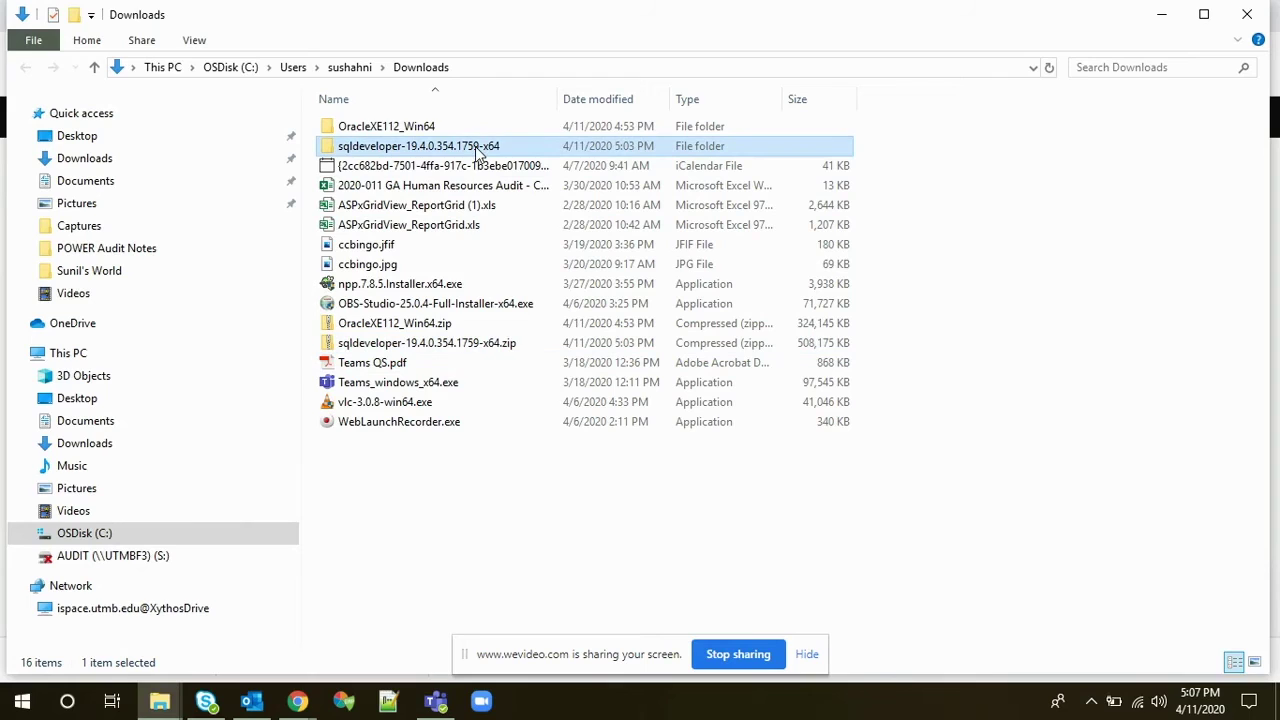
{"action": "double_click", "coordinate": [478, 148]}
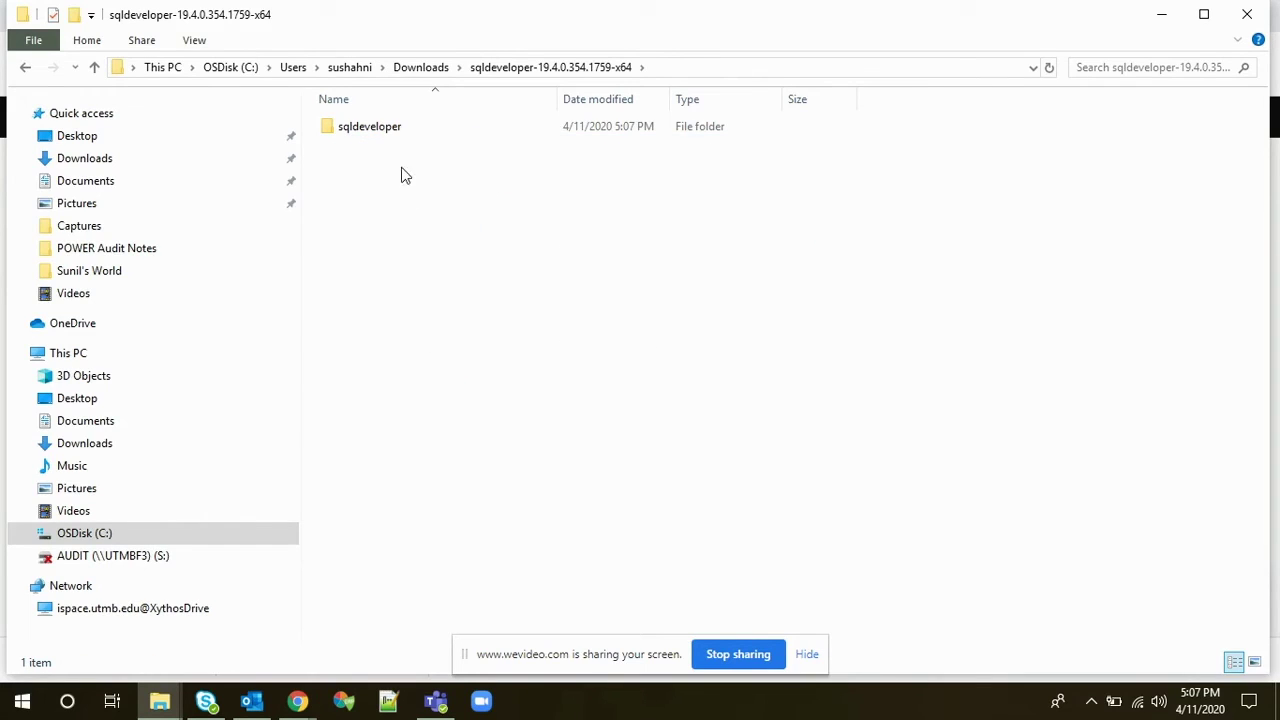
{"action": "double_click", "coordinate": [391, 134]}
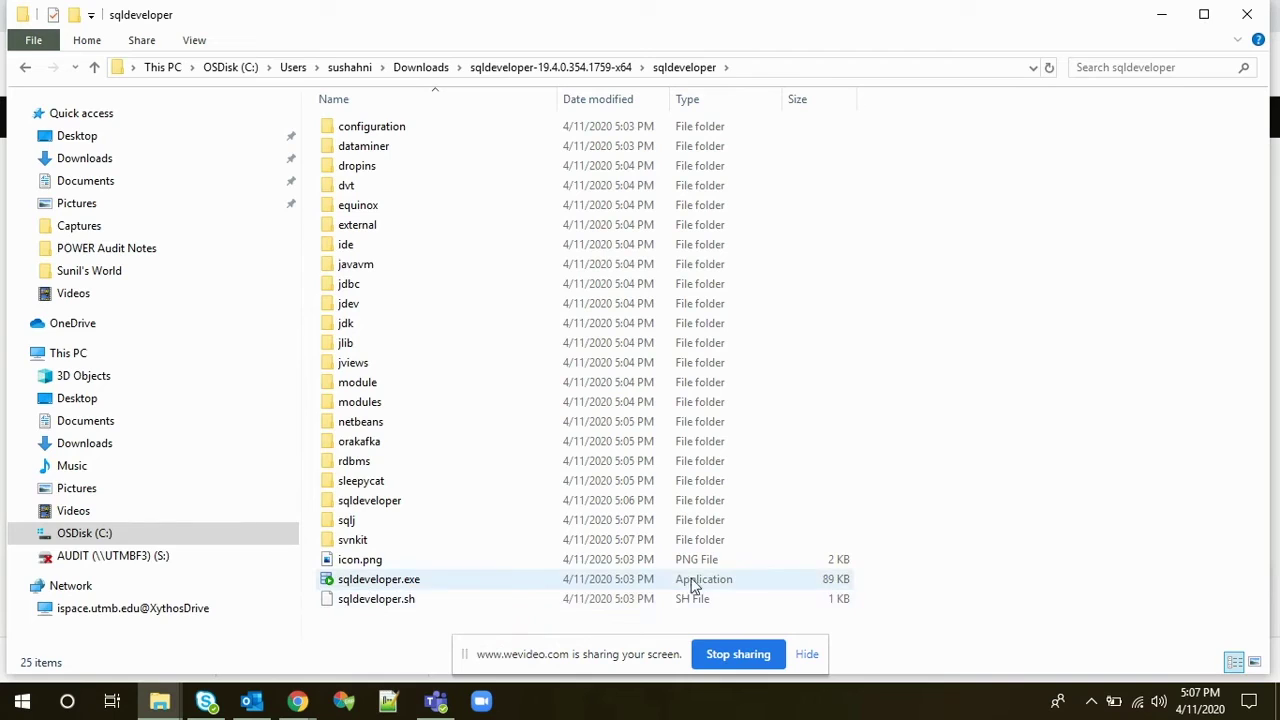
{"action": "double_click", "coordinate": [428, 580]}
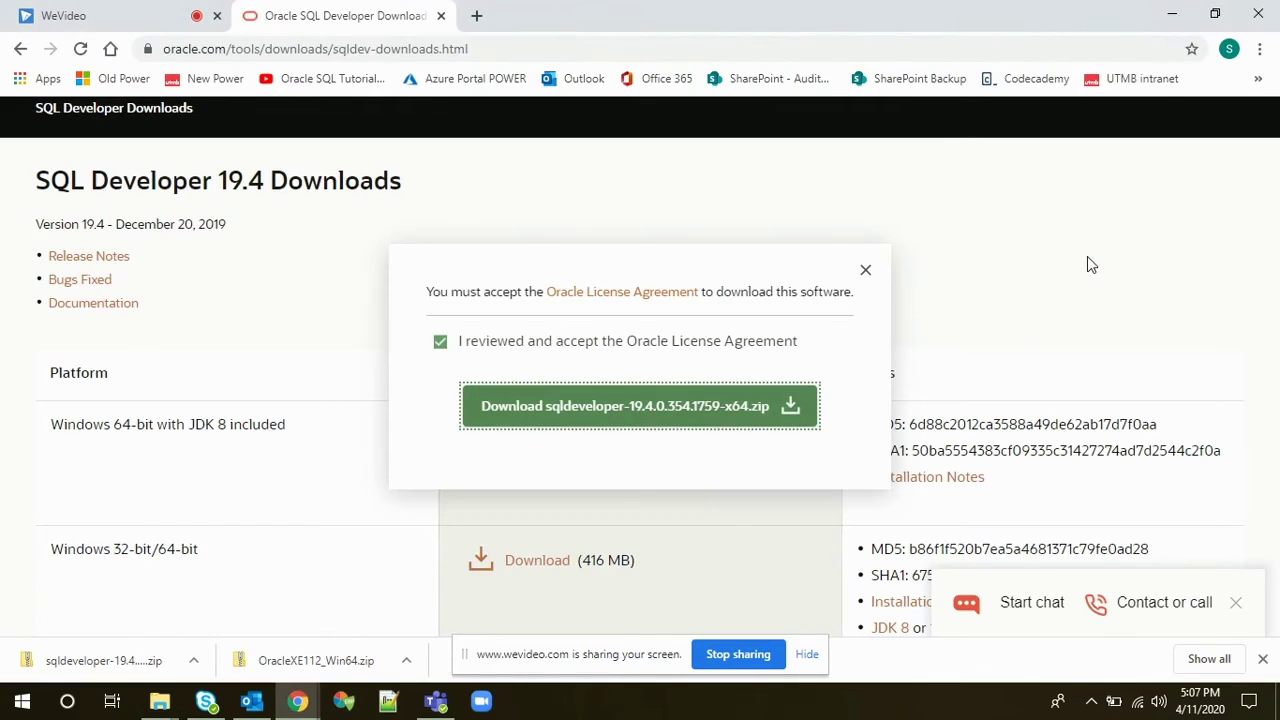
{"action": "left_click", "coordinate": [1171, 14]}
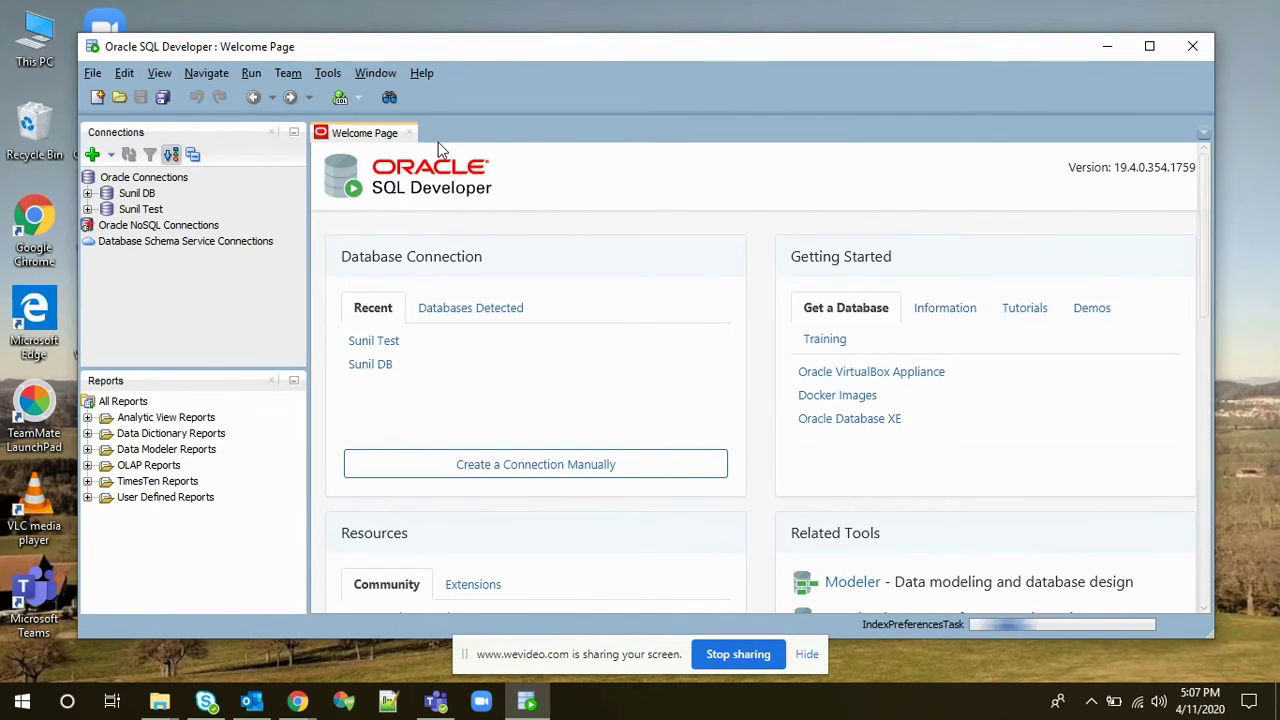
{"action": "left_click_drag", "start_coordinate": [738, 50], "coordinate": [726, 29]}
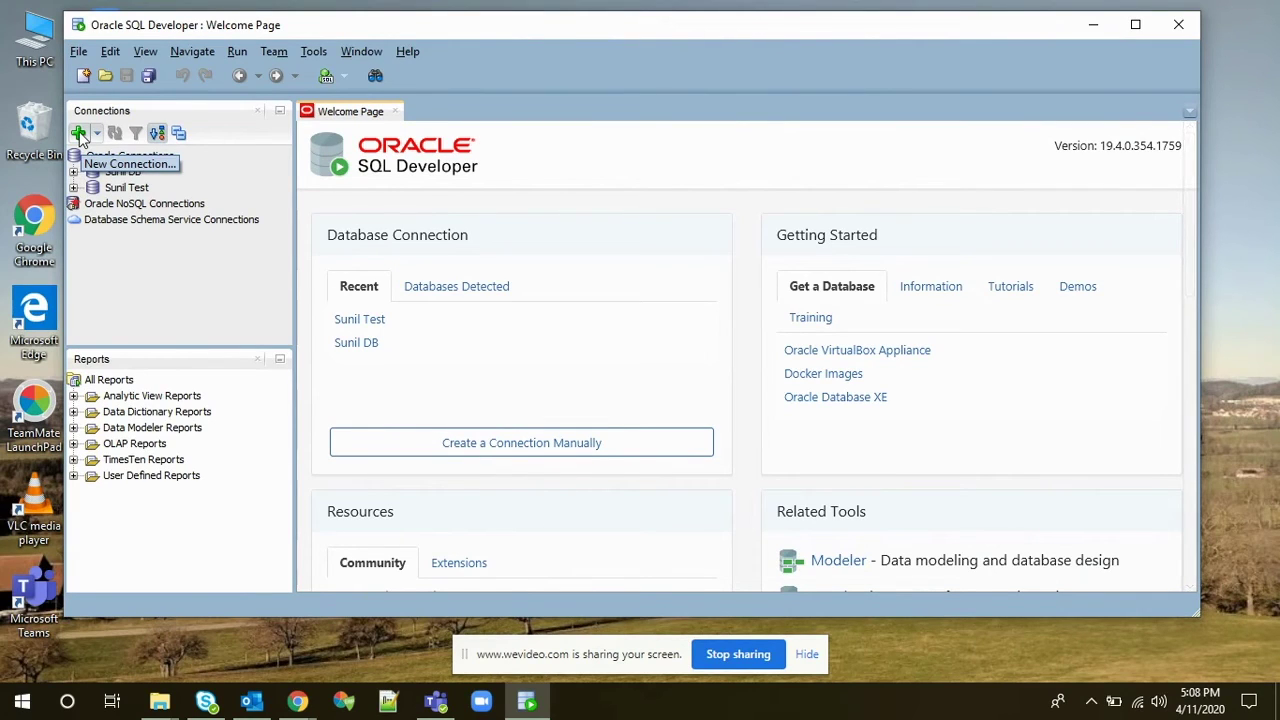
Start a new database connection named with the owner's first name plus "Test Database", and enter username system and the database password.
{"action": "left_click", "coordinate": [79, 134]}
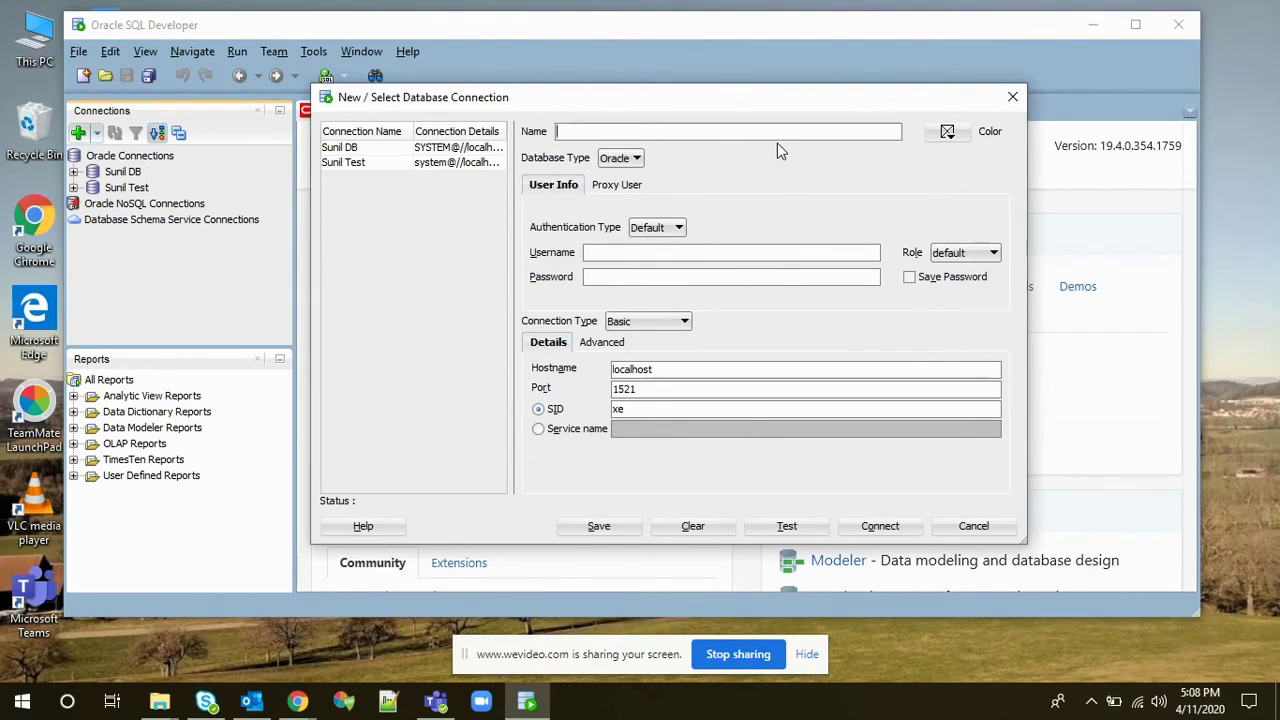
{"action": "type", "text": "Sunil Test Database"}
{"action": "key", "text": "Tab"}
{"action": "left_click", "coordinate": [708, 252]}
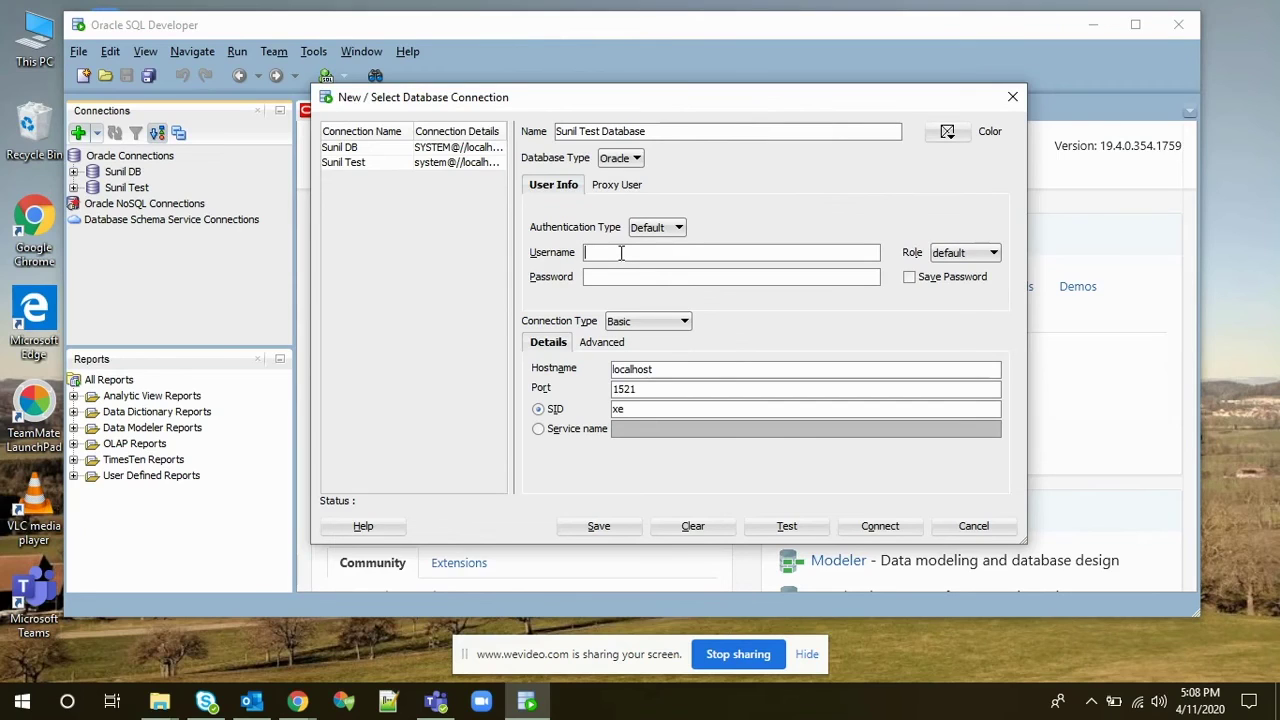
{"action": "type", "text": "system"}
{"action": "key", "text": "Tab"}
{"action": "key", "text": "Tab"}
Keep the Basic connection type with port 1521, test the new connection and connect to the database.
{"action": "left_click", "coordinate": [652, 322]}
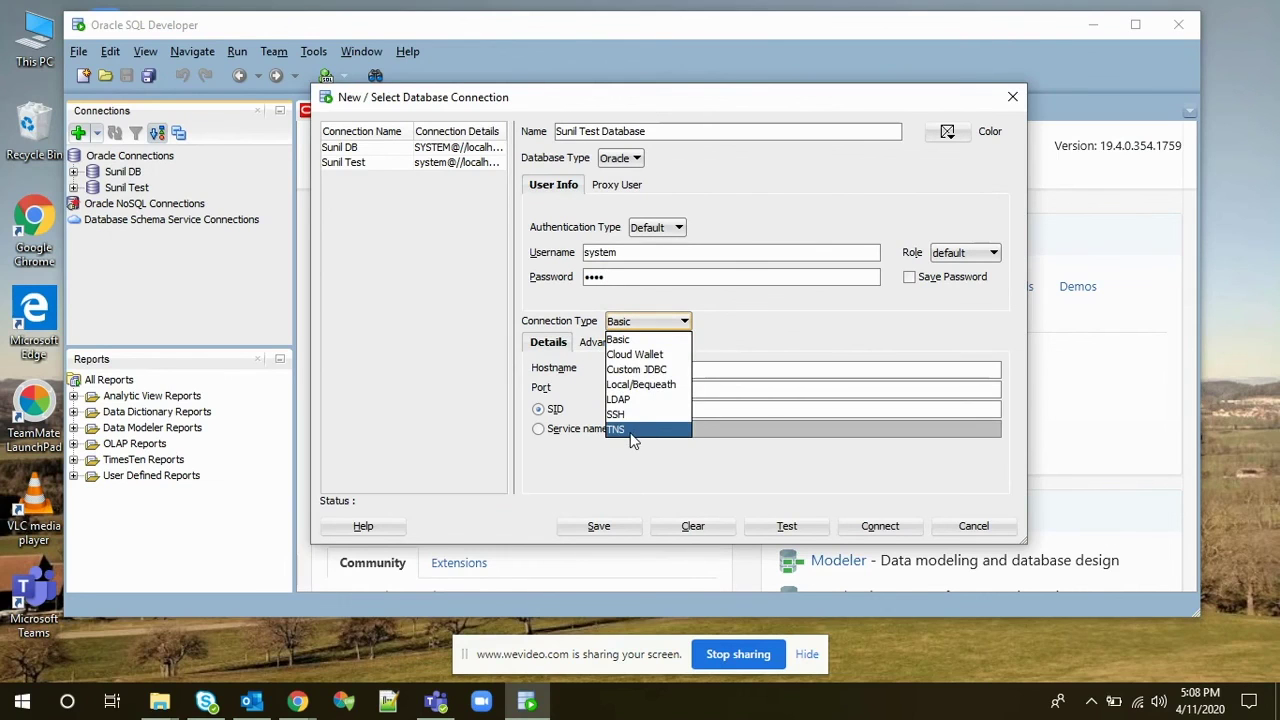
{"action": "left_click", "coordinate": [706, 332]}
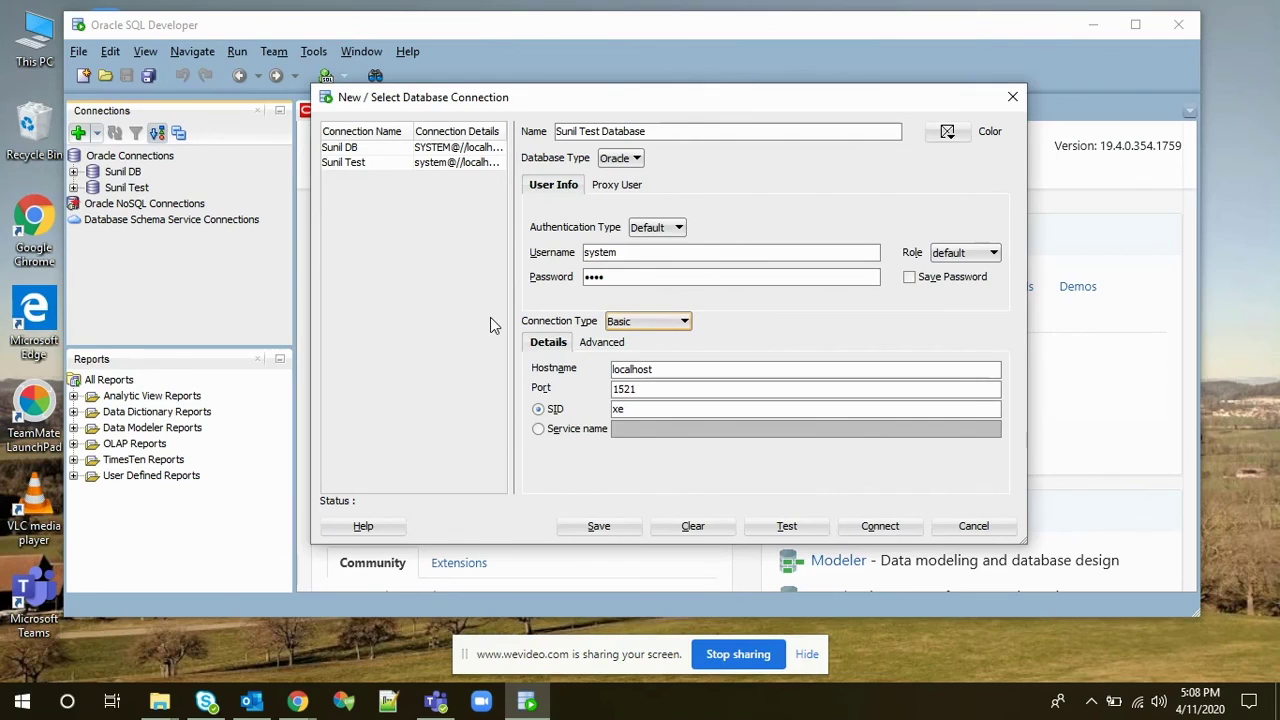
{"action": "left_click", "coordinate": [634, 391]}
{"action": "left_click", "coordinate": [790, 529]}
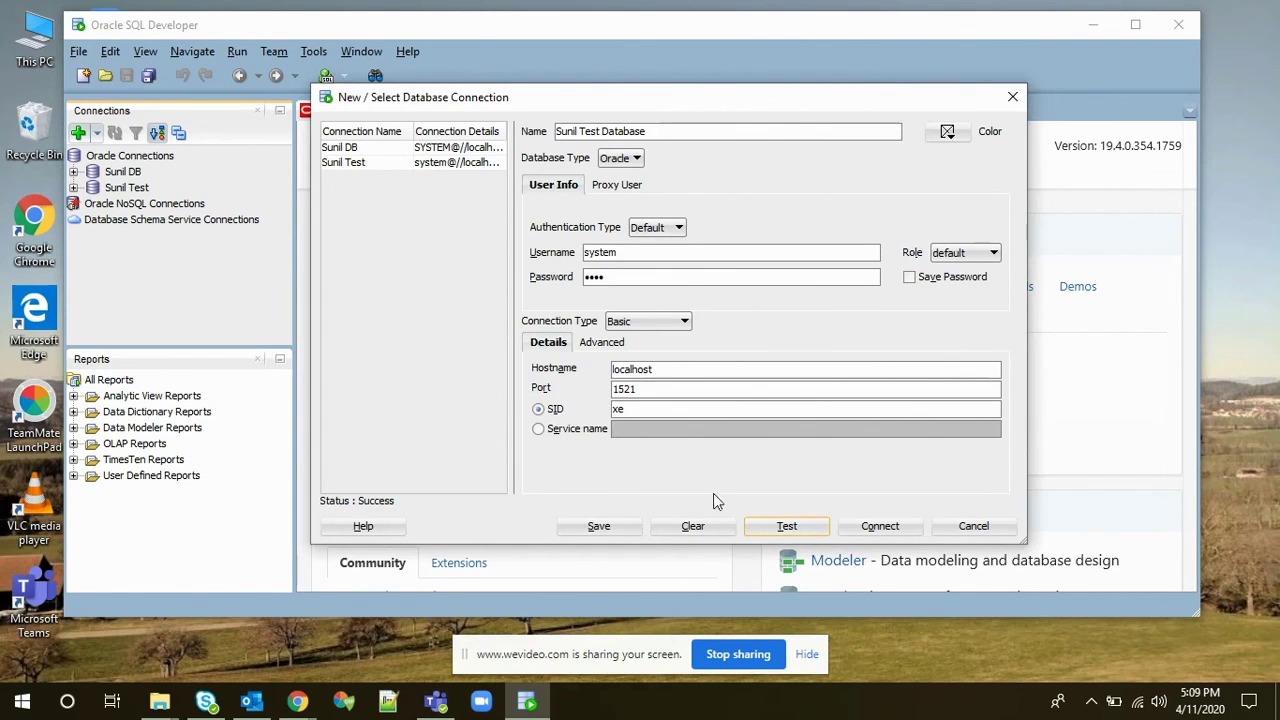
{"action": "left_click", "coordinate": [880, 526]}
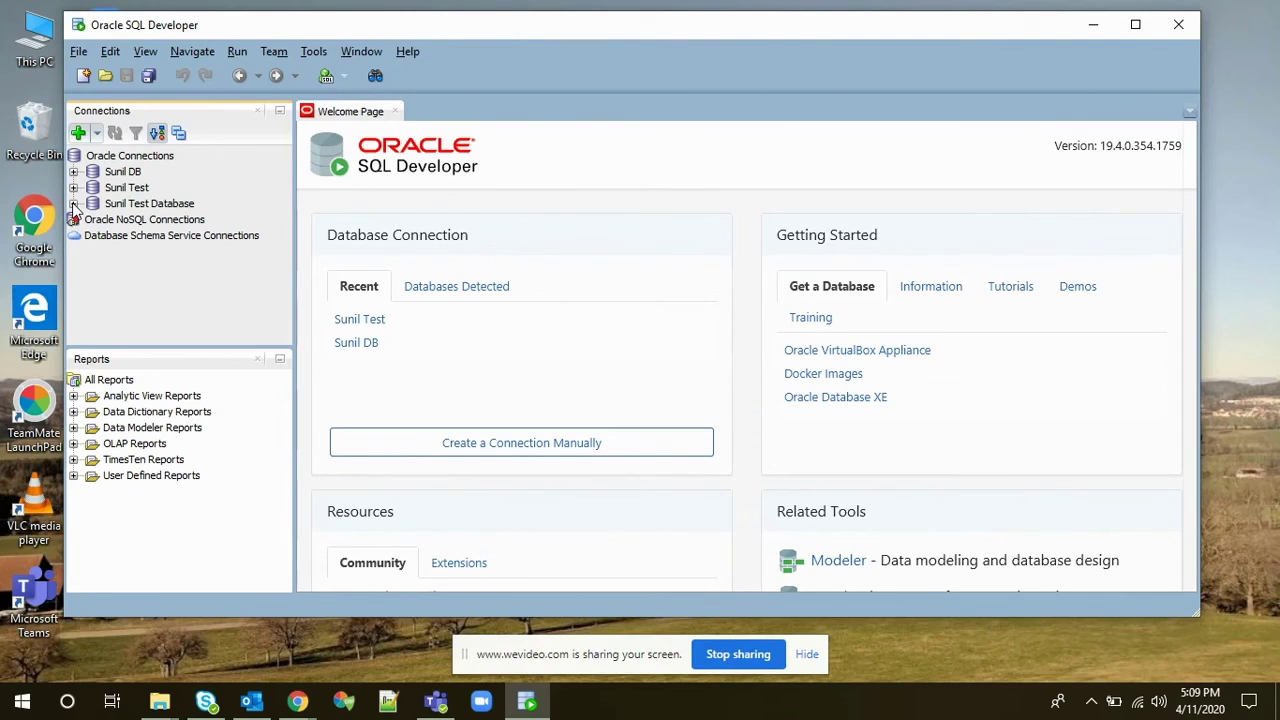
Examine the object folders of the new Test Database connection, expanding and collapsing Procedures and Tables (Filtered).
{"action": "scroll", "coordinate": [284, 209], "scroll_direction": "down", "scroll_amount": 1}
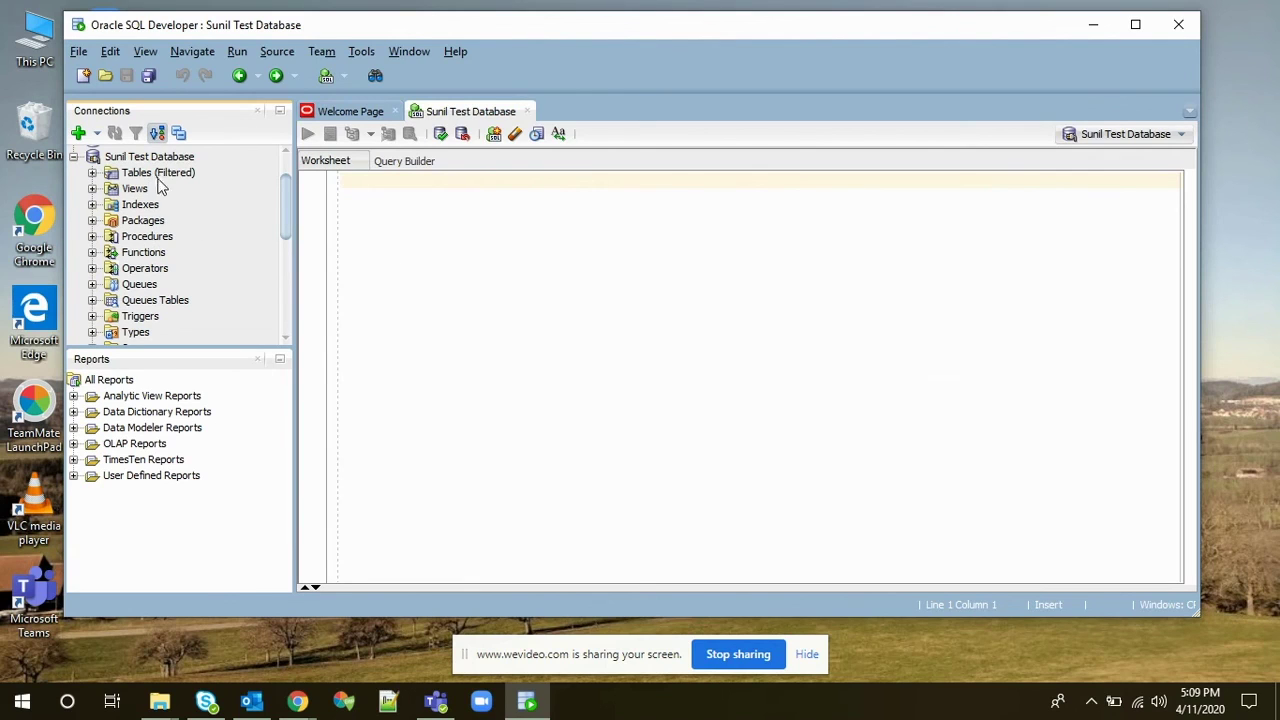
{"action": "left_click", "coordinate": [93, 239]}
{"action": "left_click", "coordinate": [93, 239]}
{"action": "left_click", "coordinate": [97, 173]}
{"action": "left_click", "coordinate": [94, 174]}
{"action": "left_click", "coordinate": [94, 174]}
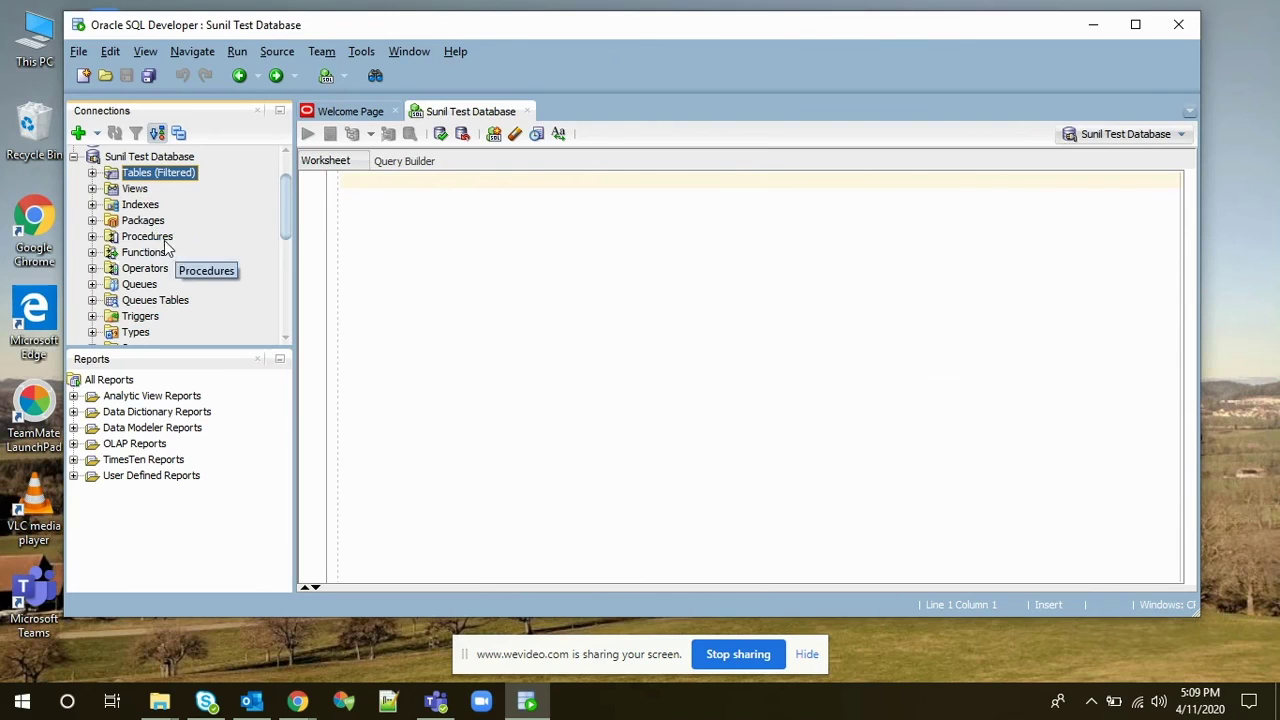
Add four blank lines at the start of the SQL worksheet for the Test Database connection.
{"action": "left_click", "coordinate": [404, 265]}
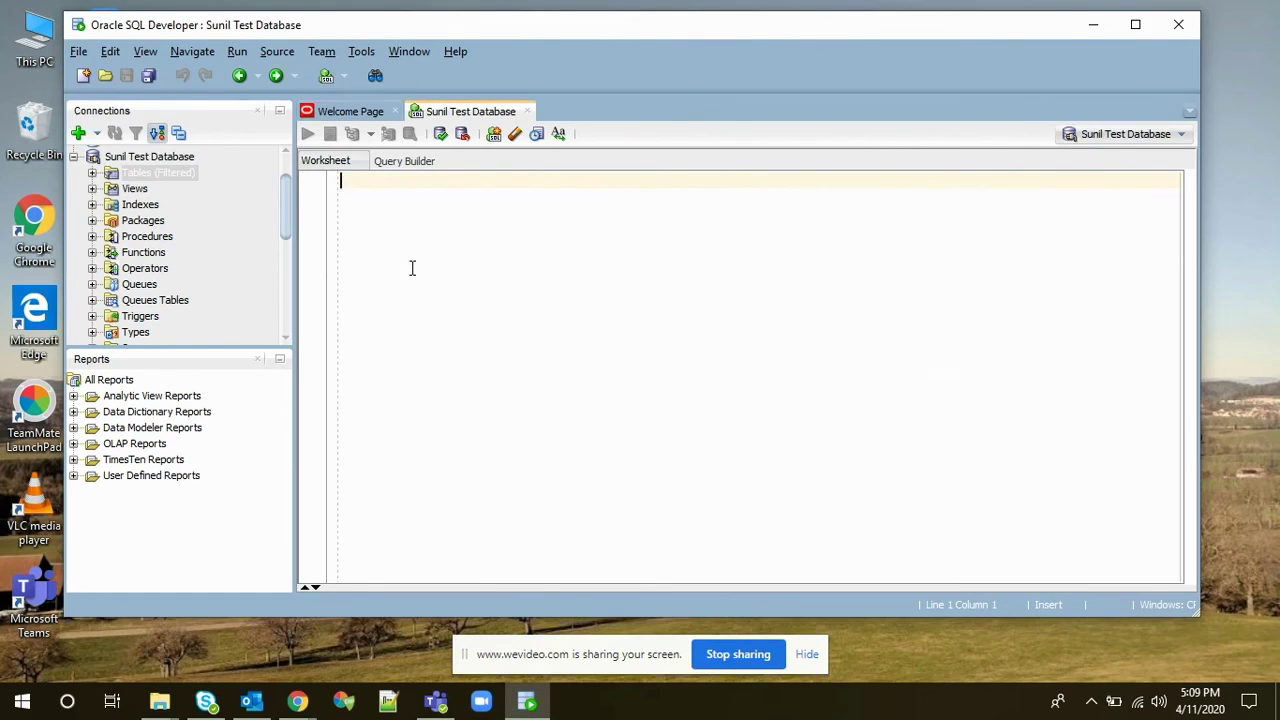
{"action": "key", "text": "Return"}
{"action": "key", "text": "Return"}
{"action": "key", "text": "Return"}
{"action": "key", "text": "Return"}
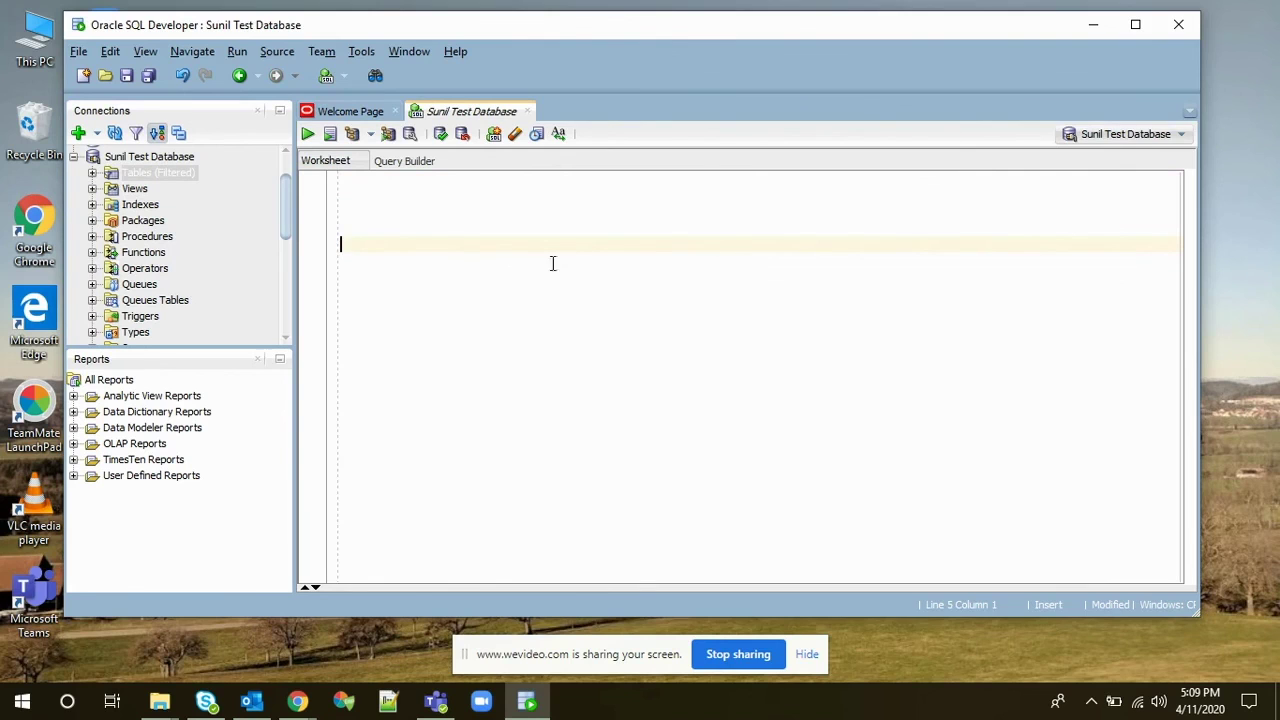